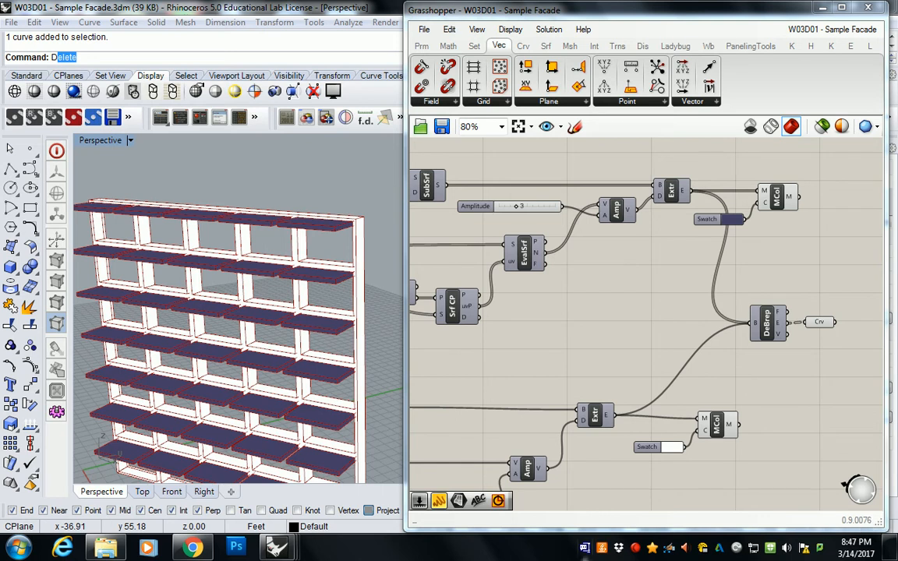
Step: Switch to the more developed Sample Facade definition and narrow the Grasshopper window to expose the Rhino viewport
mouse_move(276, 548)
left_click(280, 505)
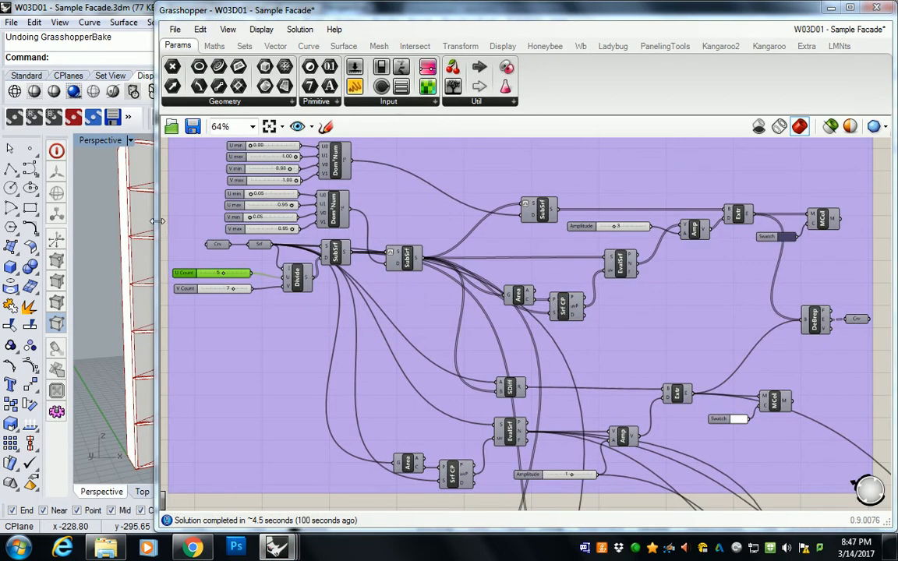
left_click_drag(156, 222, 559, 222)
Step: Examine the folded-panel facade and the Solid Difference and mesh colour components at the end of its definition
right_click_drag(343, 258, 318, 285)
scroll(356, 271, "up", 4)
left_click(760, 295)
scroll(702, 265, "down", 5)
scroll(702, 312, "up", 4)
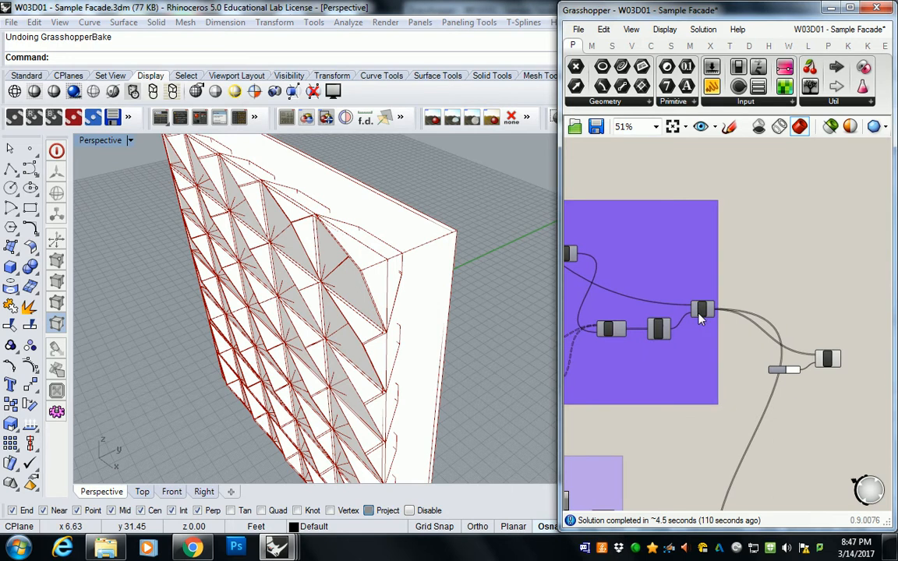
scroll(706, 312, "up", 3)
right_click(704, 300)
key("Escape")
scroll(708, 271, "down", 2)
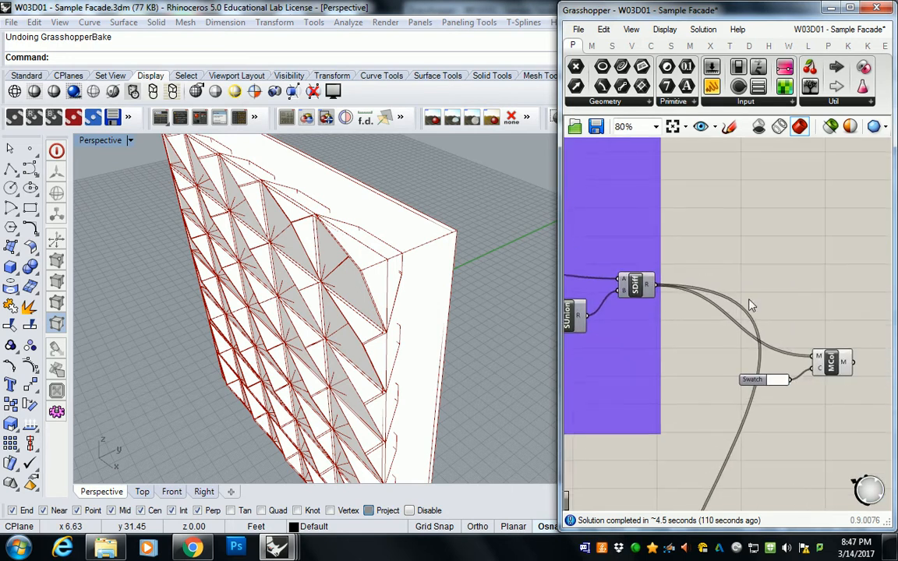
left_click(840, 363)
left_click(777, 267)
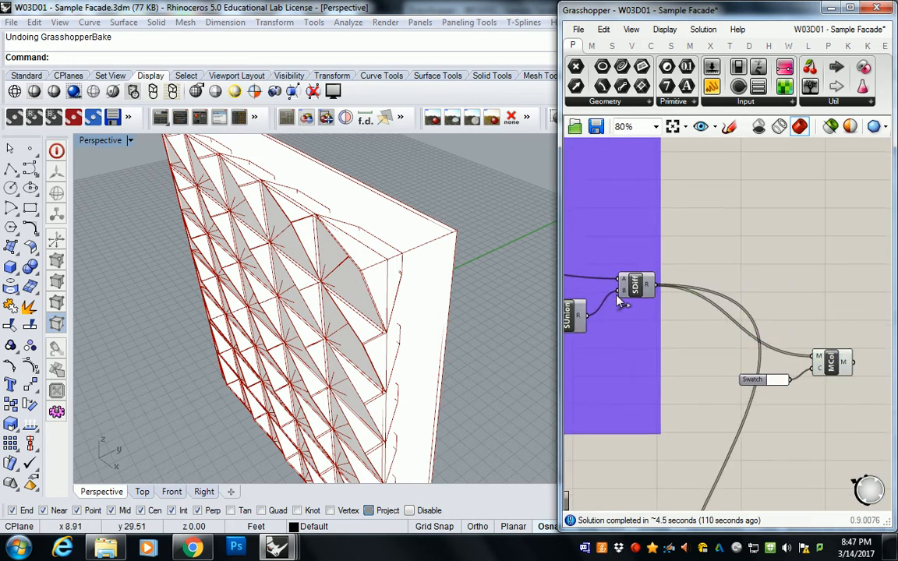
Step: Turn on the Solid Difference component's preview and hide the preview of the coloured-mesh components at the end of the definition
left_click(624, 300)
right_click(633, 290)
left_click(659, 314)
scroll(780, 277, "down", 5)
left_click_drag(808, 266, 712, 427)
middle_click(760, 291)
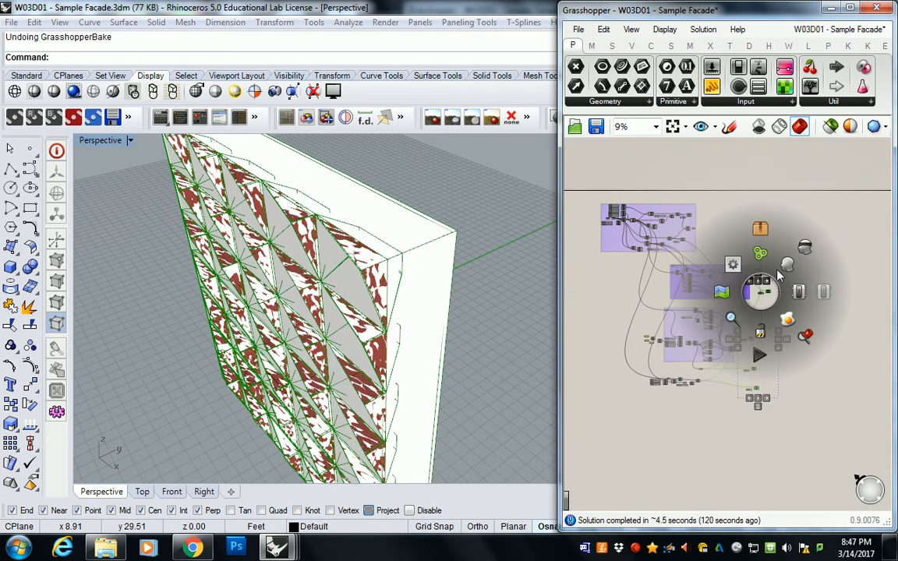
left_click(805, 248)
right_click_drag(363, 297, 318, 310)
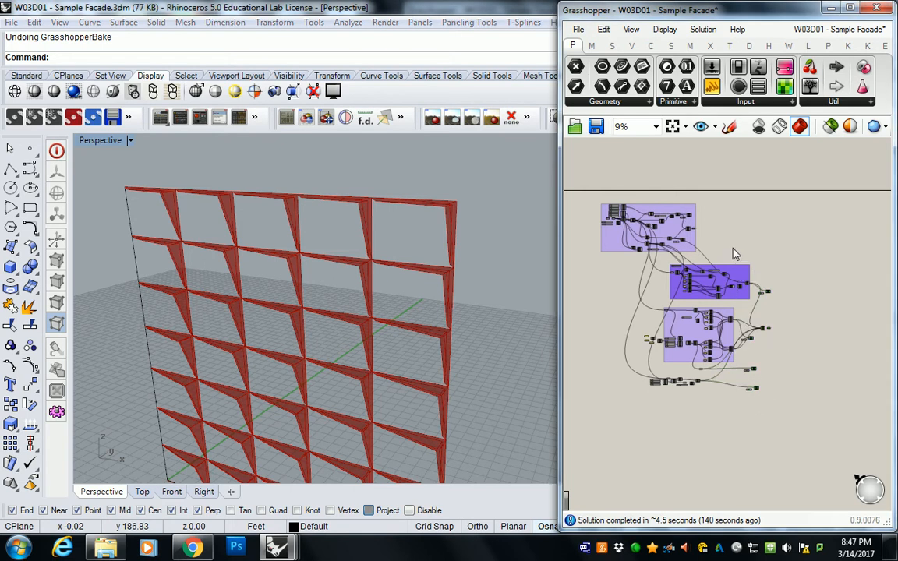
scroll(683, 283, "up", 4)
scroll(683, 282, "up", 10)
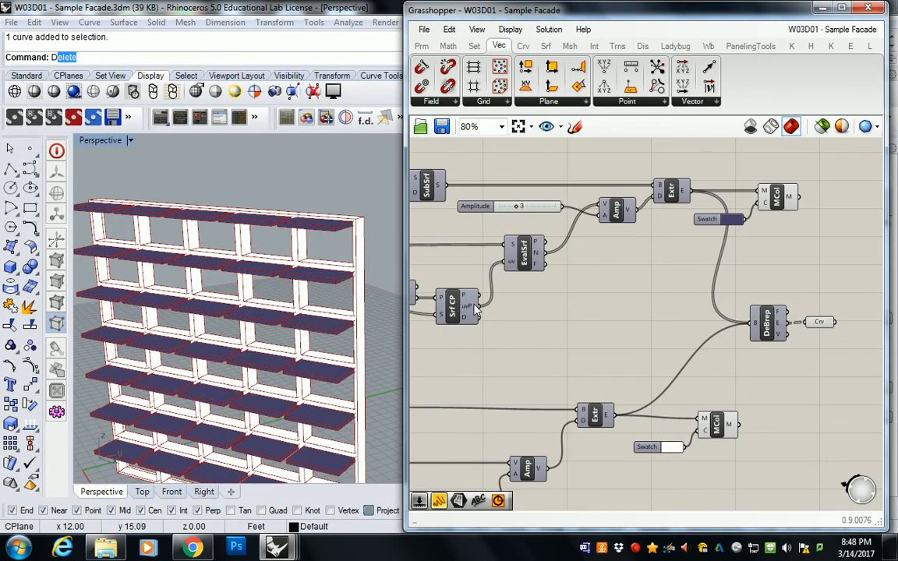
Step: In the simpler Sample Facade definition, turn on the preview of the first Isotrim component and inspect the subdivided panels from behind
scroll(581, 300, "down", 5)
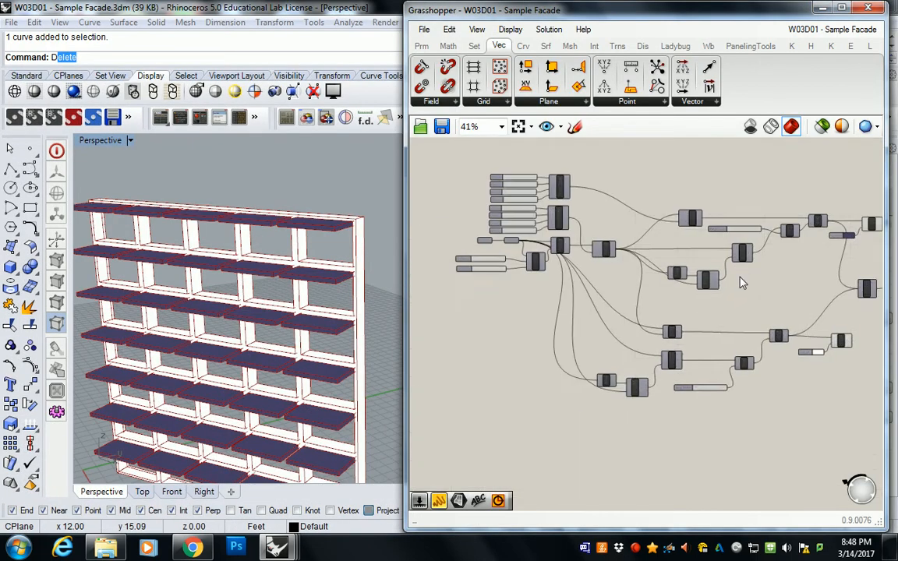
scroll(575, 293, "up", 5)
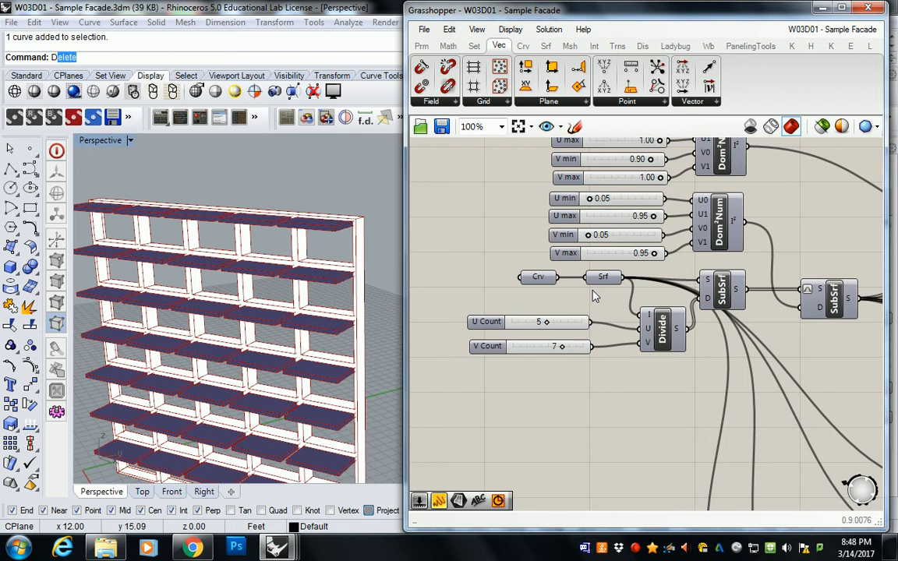
right_click_drag(592, 296, 605, 287)
right_click(714, 278)
left_click(755, 308)
right_click_drag(296, 249, 289, 323)
scroll(289, 324, "up", 5)
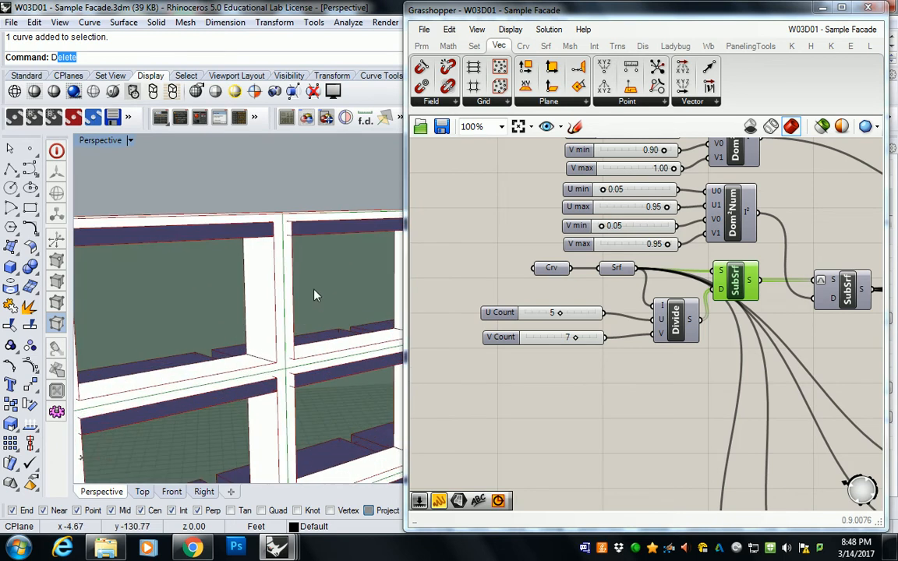
scroll(287, 334, "down", 5)
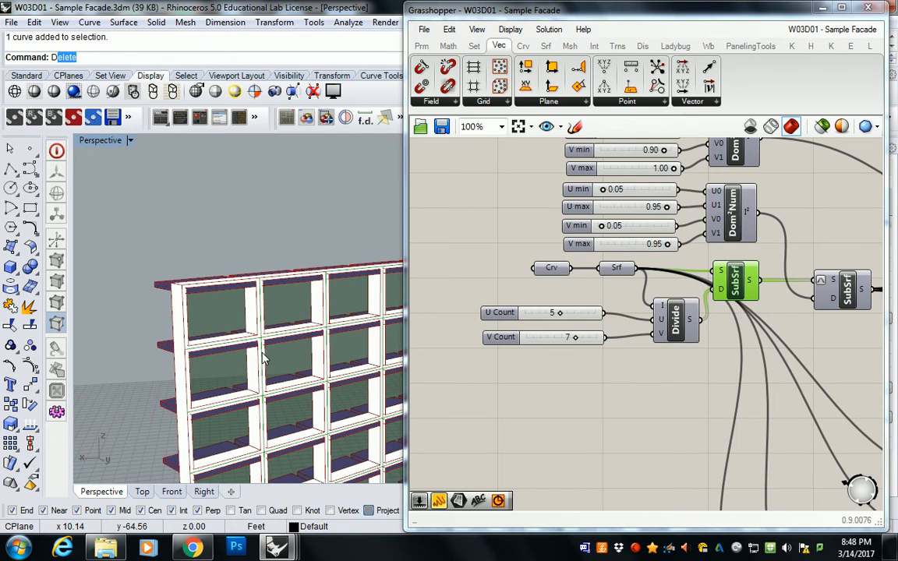
scroll(655, 323, "down", 4)
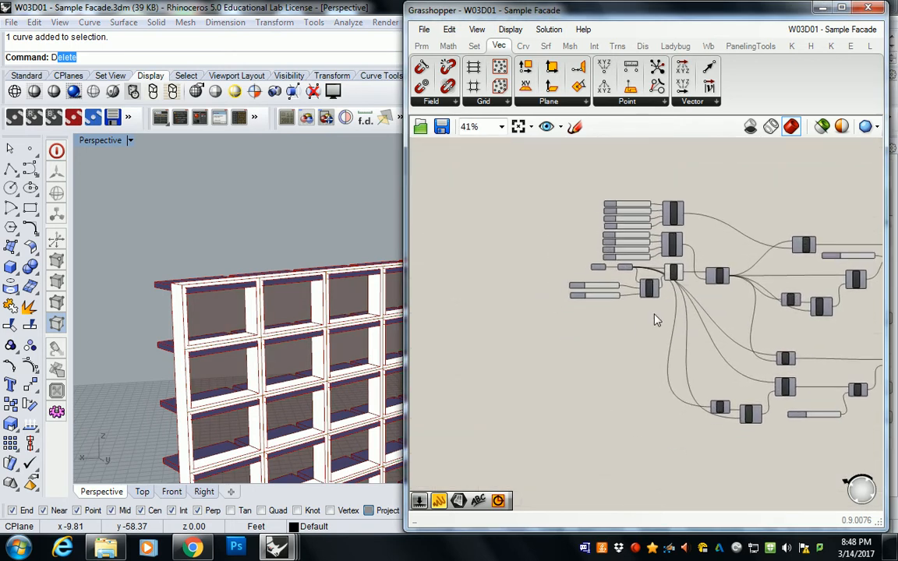
scroll(655, 324, "down", 3)
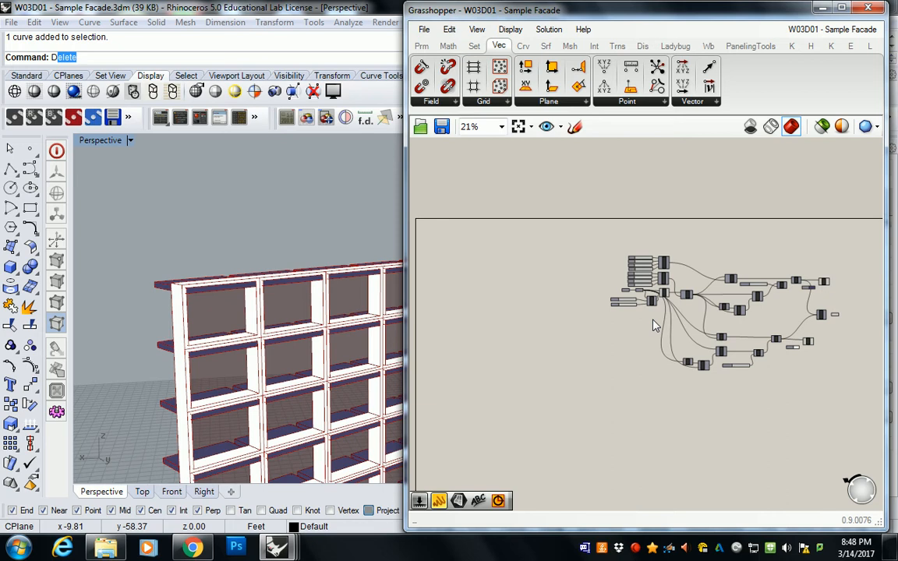
Step: Move the base curve, surface, count sliders, Divide and first Isotrim components away from the rest of the definition
scroll(653, 326, "up", 3)
scroll(638, 317, "down", 2)
left_click_drag(660, 298, 604, 281)
scroll(661, 293, "up", 1)
left_click_drag(675, 288, 498, 282)
left_click(563, 260)
right_click_drag(577, 255, 702, 248)
left_click_drag(675, 241, 565, 306)
left_click_drag(622, 274, 569, 277)
left_click(579, 238)
scroll(580, 237, "up", 3)
left_click(564, 311)
left_click(577, 240)
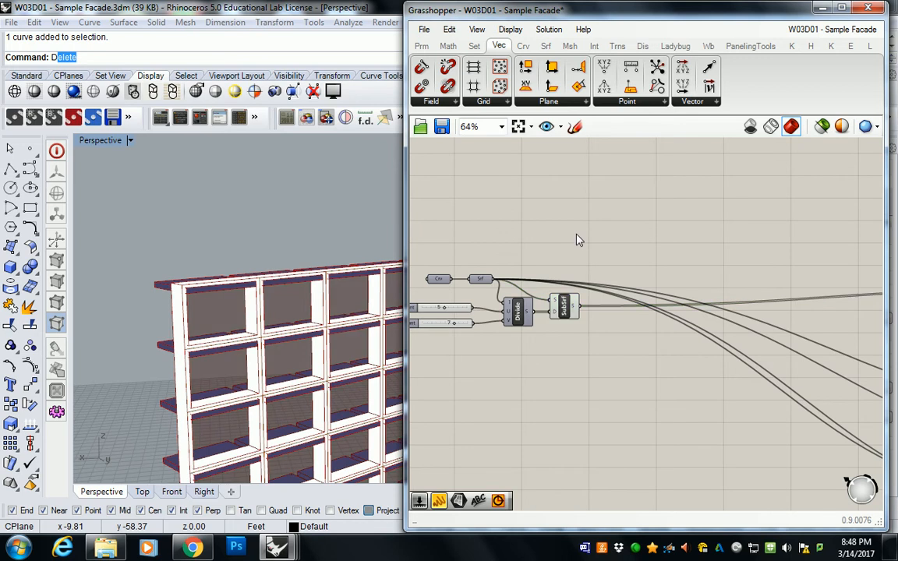
scroll(573, 218, "down", 2)
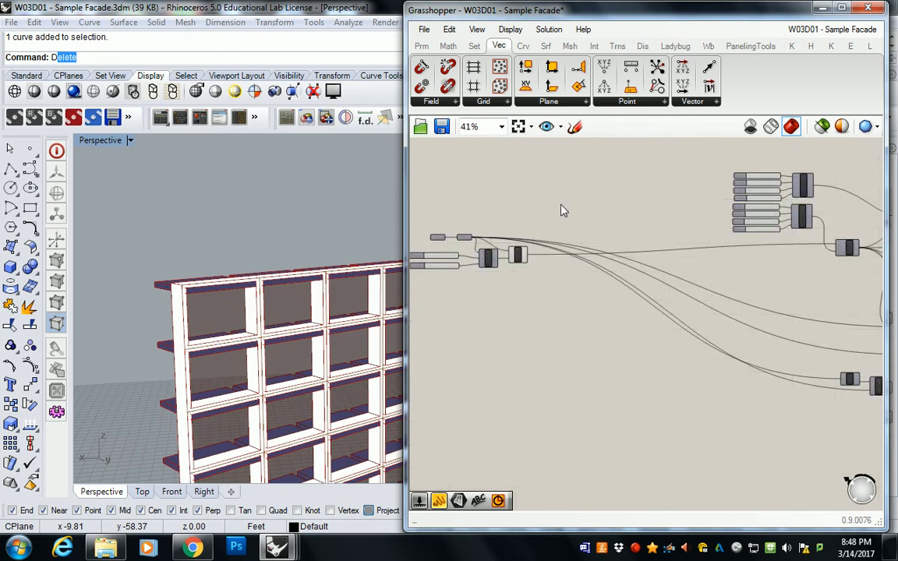
Step: Turn on the preview of the base Surface parameter that feeds the Divide and Isotrim components
scroll(531, 243, "up", 5)
left_click(475, 275)
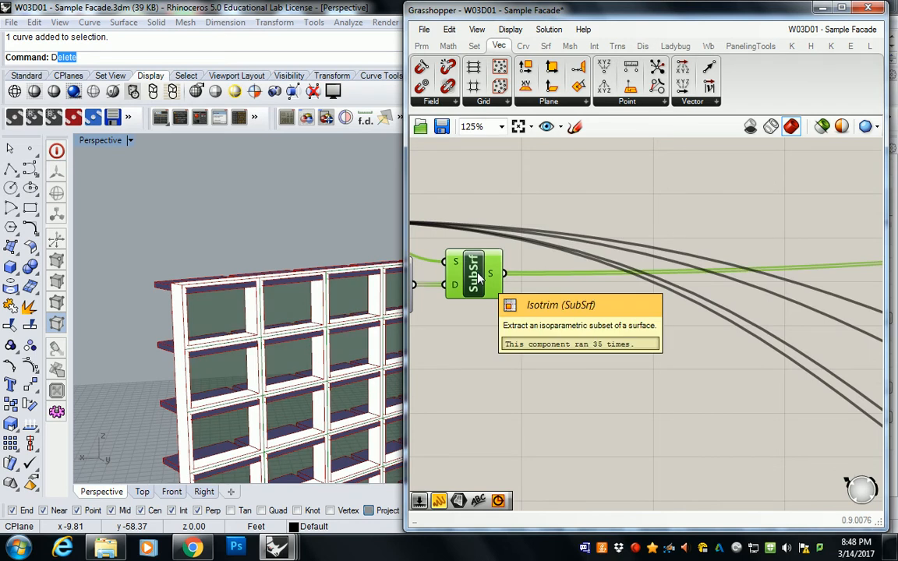
right_click_drag(551, 147, 686, 211)
right_click(478, 283)
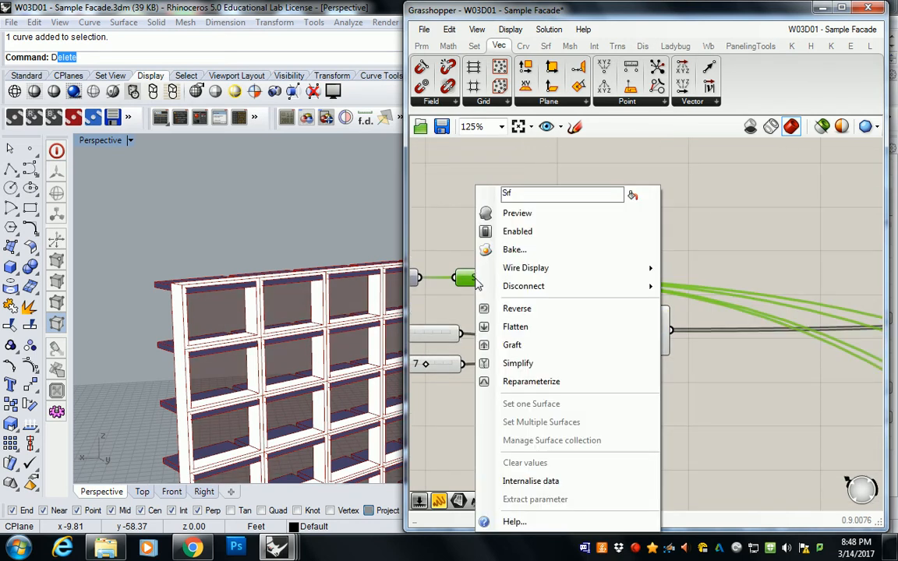
left_click(516, 214)
right_click_drag(335, 269, 264, 240, "shift")
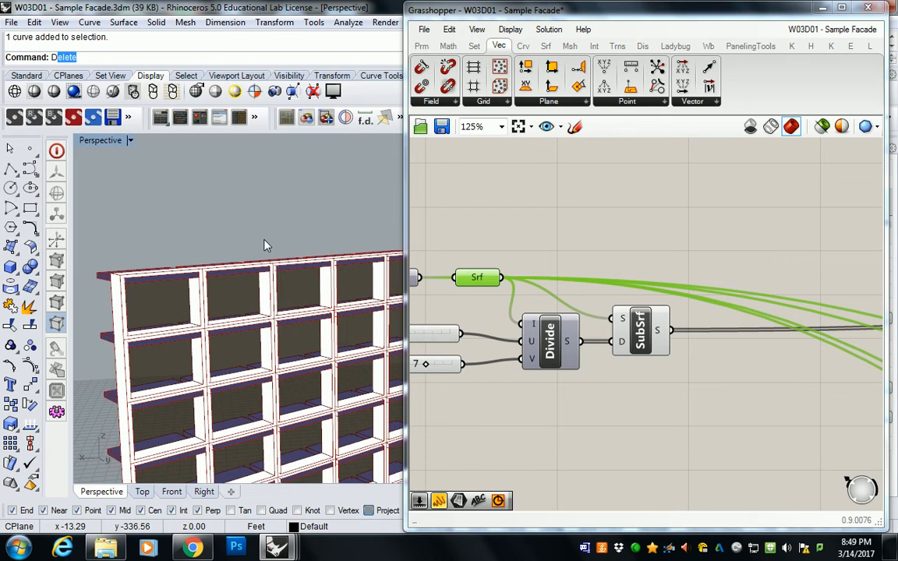
Step: Add a second Surface parameter above the Isotrim component and connect the base surface's output to it
left_click(492, 184)
left_click(422, 45)
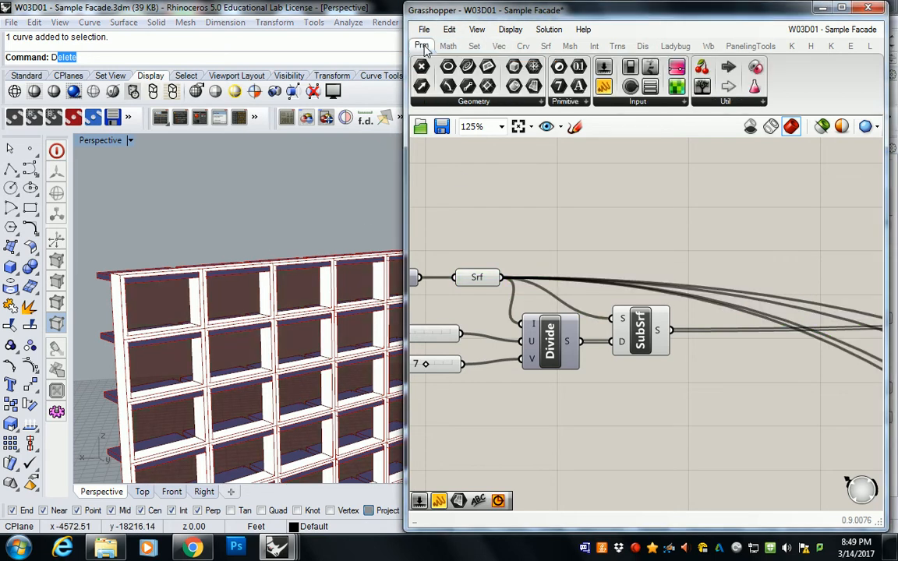
left_click_drag(487, 87, 574, 237)
left_click_drag(501, 277, 551, 236)
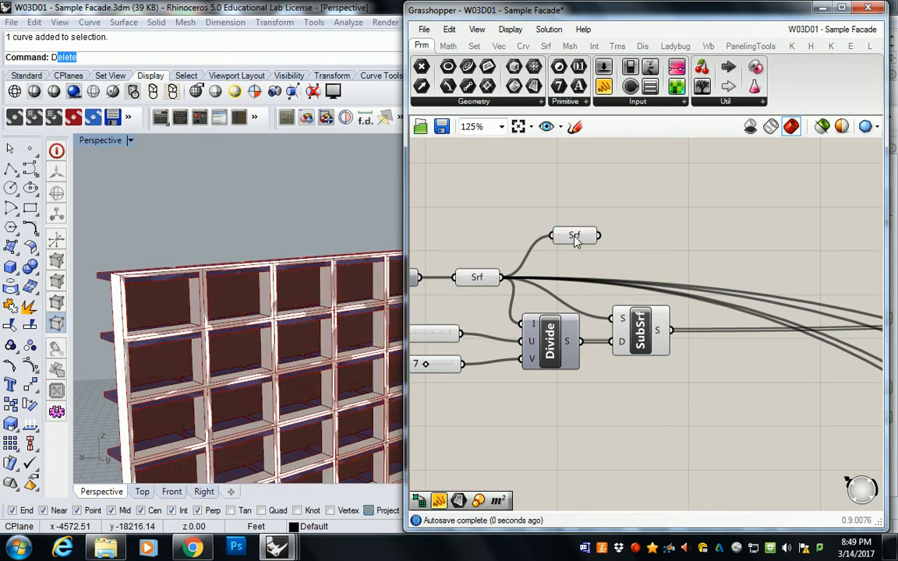
left_click(576, 237)
Step: Rename the original Surface parameter connected to the curve as BASE SRF
right_click_drag(472, 276, 542, 275)
right_click(549, 278)
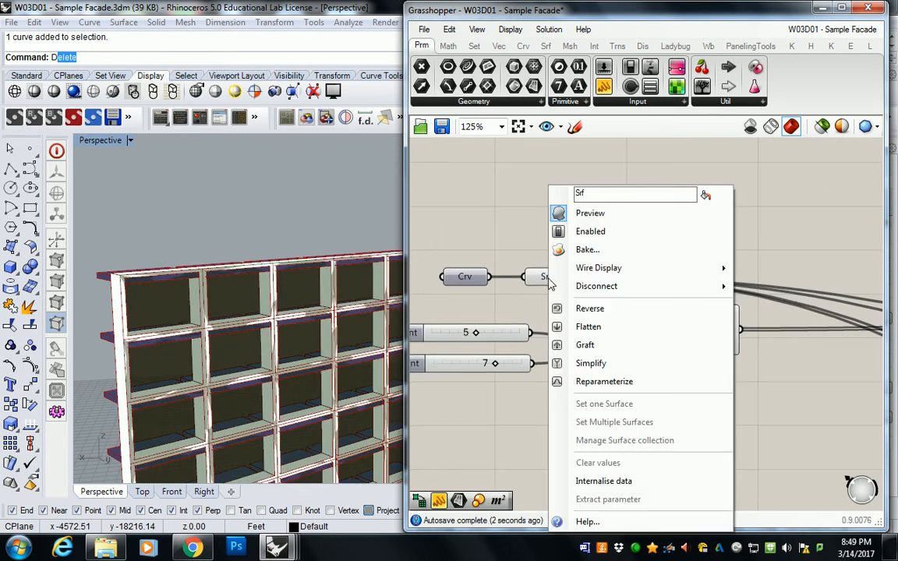
left_click_drag(595, 200, 558, 195)
type("BASE SRF")
key("Return")
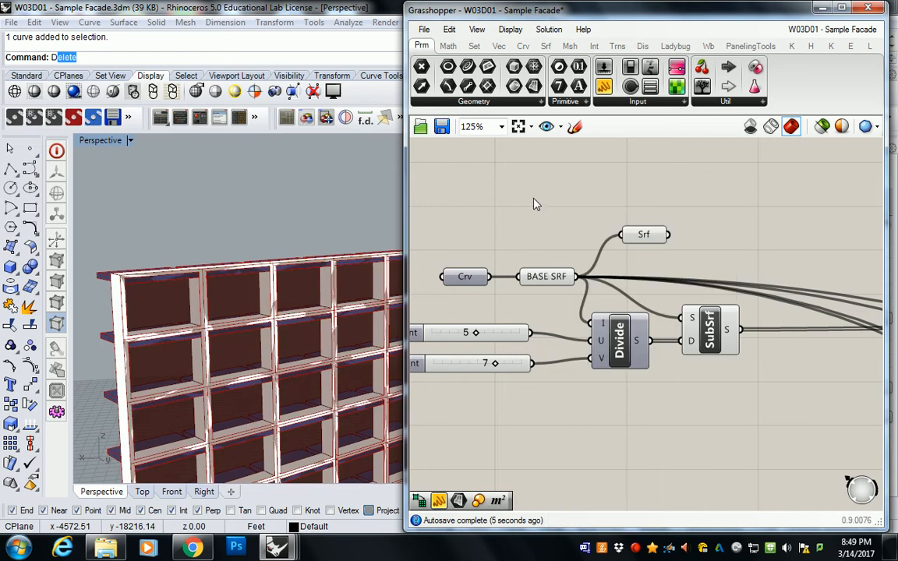
Step: Rename the second Surface parameter BASE SRF as well and move it farther from the original
right_click(645, 234)
left_click_drag(694, 194, 664, 193)
type("BASE SRF")
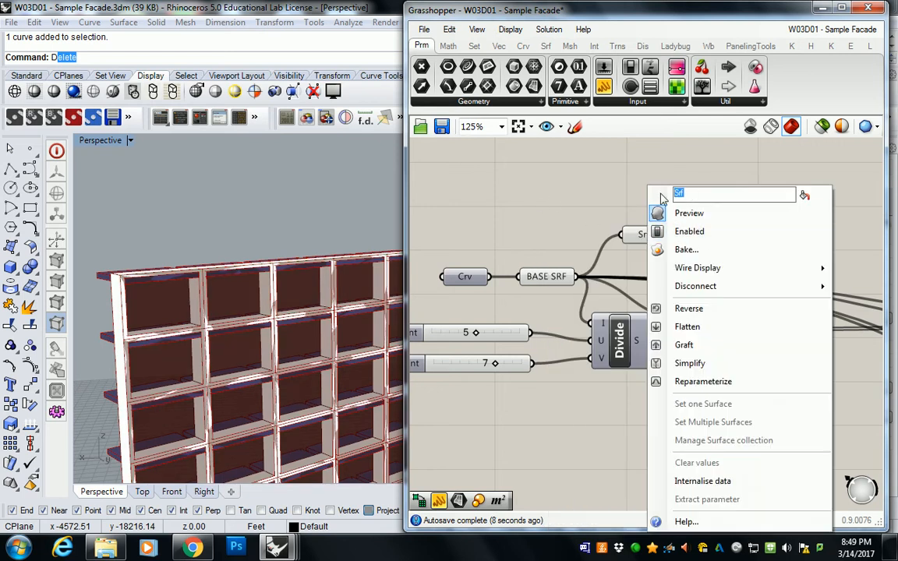
right_click_drag(598, 189, 561, 194)
left_click_drag(604, 235, 665, 235)
left_click(665, 271)
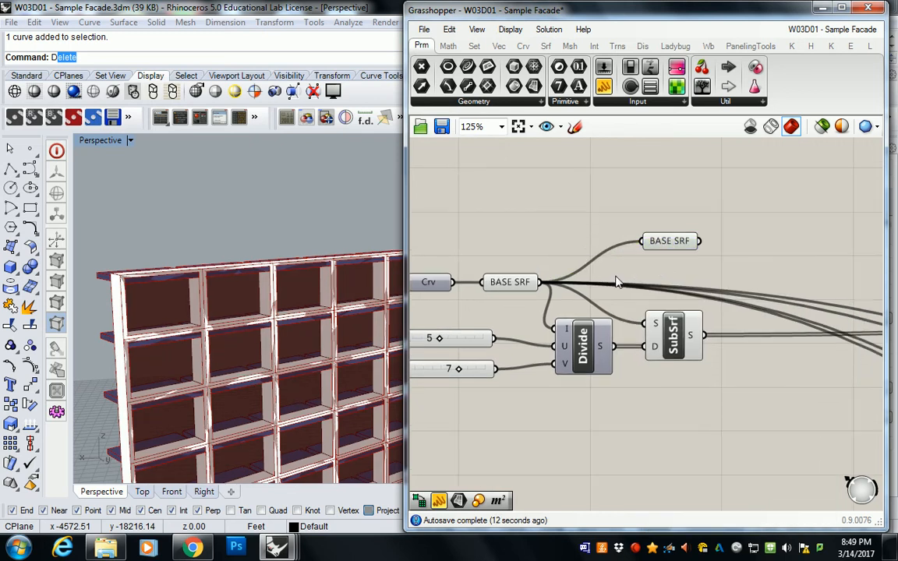
Step: Set the wire display of the second BASE SRF parameter to Hidden
right_click_drag(616, 281, 496, 283)
left_click_drag(548, 238, 601, 230)
right_click(586, 231)
mouse_move(636, 267)
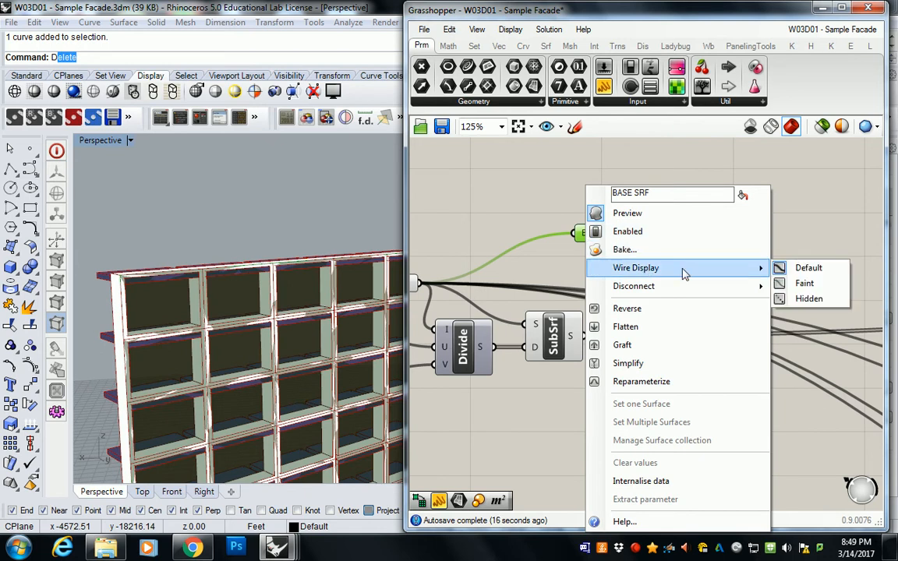
left_click(805, 299)
left_click(582, 257)
right_click_drag(581, 256, 693, 251)
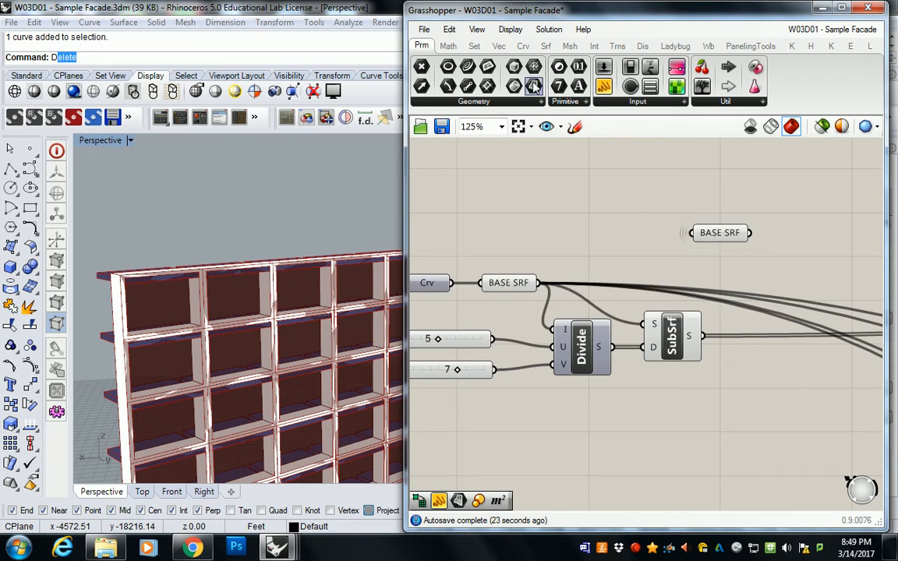
Step: Add a Surface parameter fed by the Isotrim component's output and name it SUBDIV SRF
left_click_drag(479, 75, 751, 385)
left_click_drag(705, 341, 730, 387)
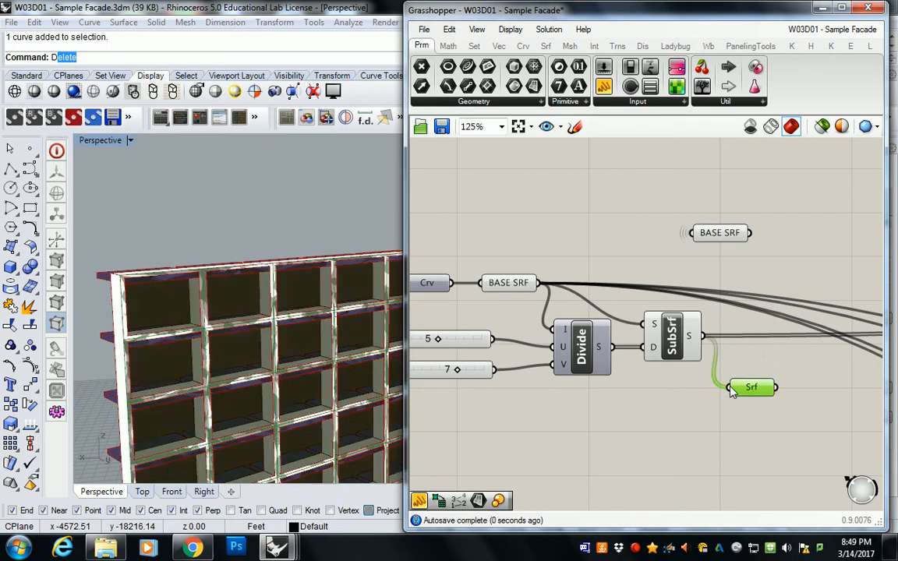
right_click_drag(747, 366, 715, 367)
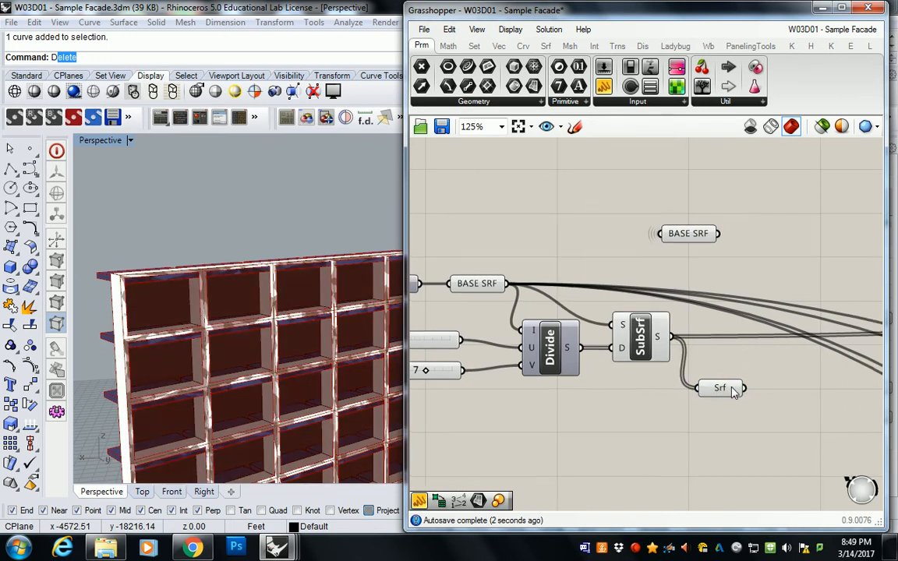
right_click(715, 387)
left_click_drag(769, 194, 722, 194)
type("SUBD")
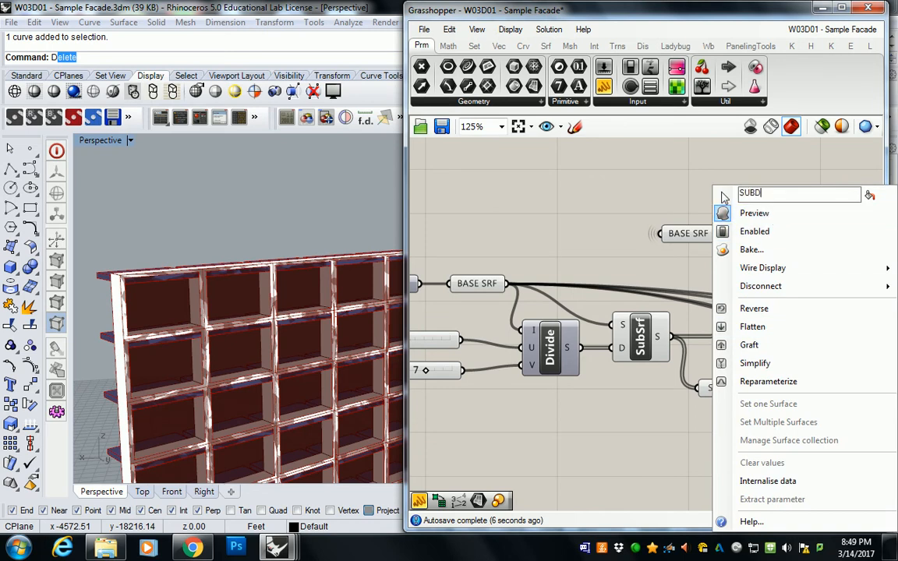
type("IV SRF")
key("Return")
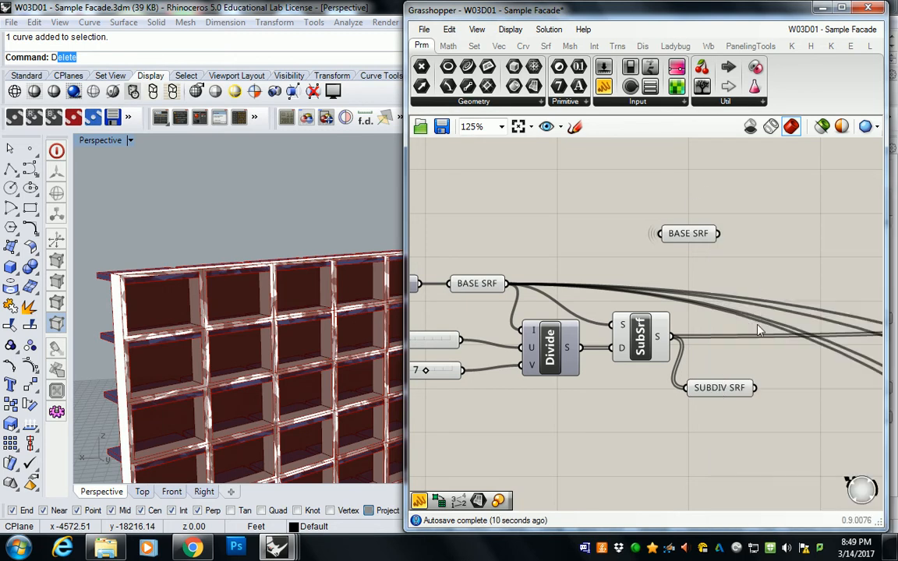
Step: Create a copy of SUBDIV SRF fed by the original parameter, with its wire display set to Hidden
right_click_drag(753, 288, 730, 287)
left_click(705, 382)
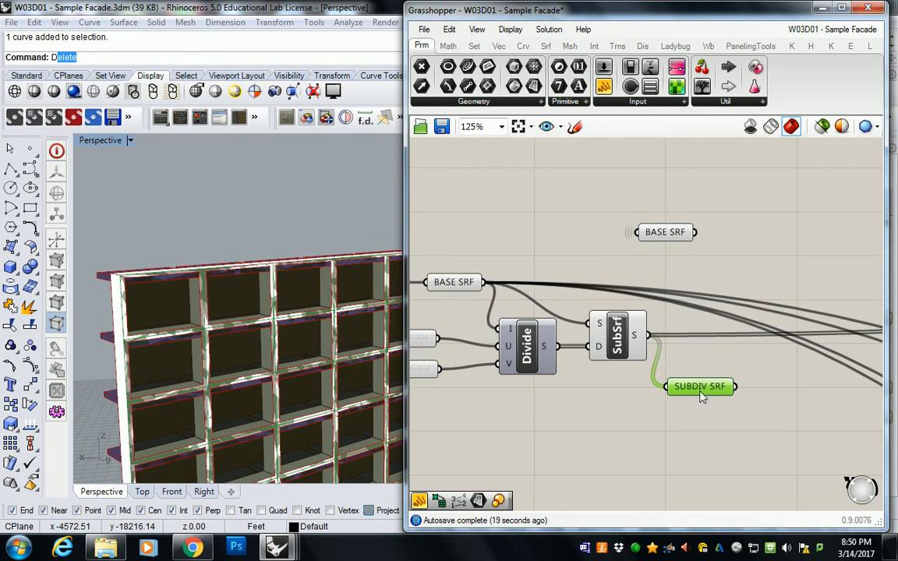
left_click_drag(701, 396, 832, 441, "alt")
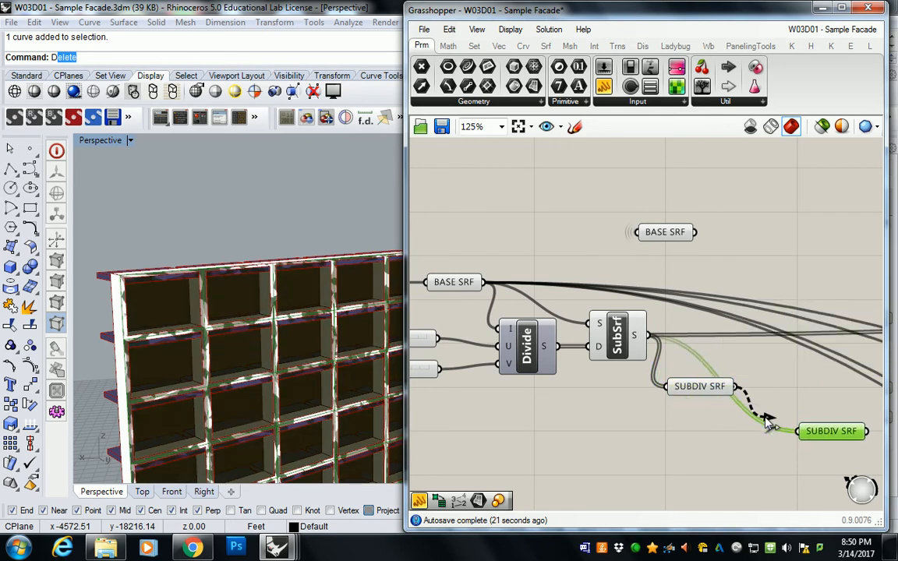
right_click(807, 434)
mouse_move(783, 274)
left_click(684, 282)
scroll(702, 335, "down", 3)
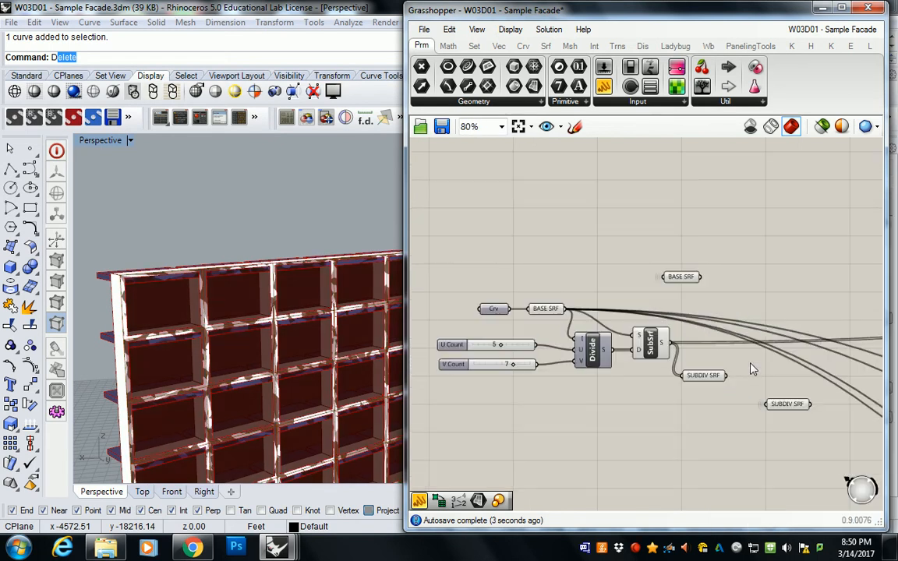
Step: Stack the hidden-wire BASE SRF and SUBDIV SRF parameters together, beyond the Isotrim component
left_click_drag(681, 280, 786, 286)
left_click_drag(794, 404, 764, 246)
scroll(764, 277, "up", 1)
right_click_drag(712, 317, 755, 302)
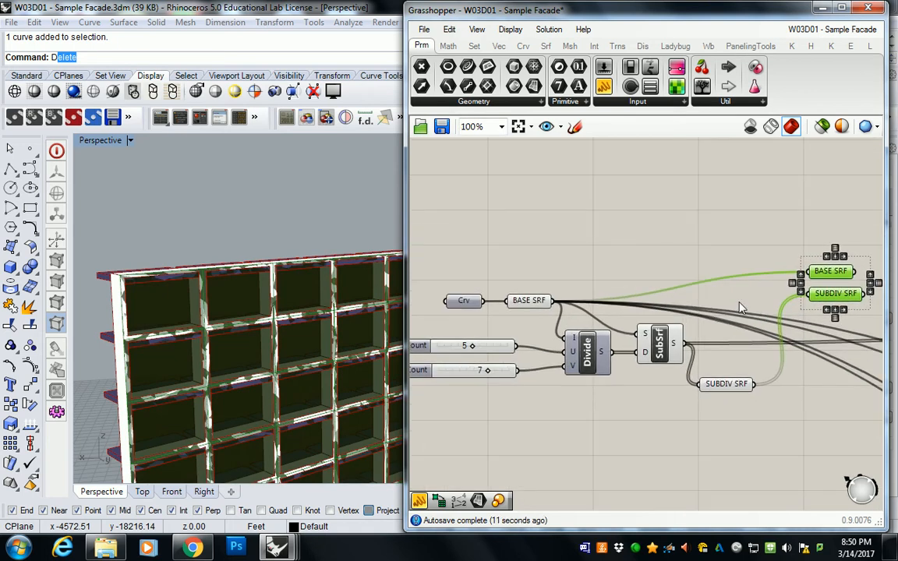
left_click(727, 390)
left_click(747, 449)
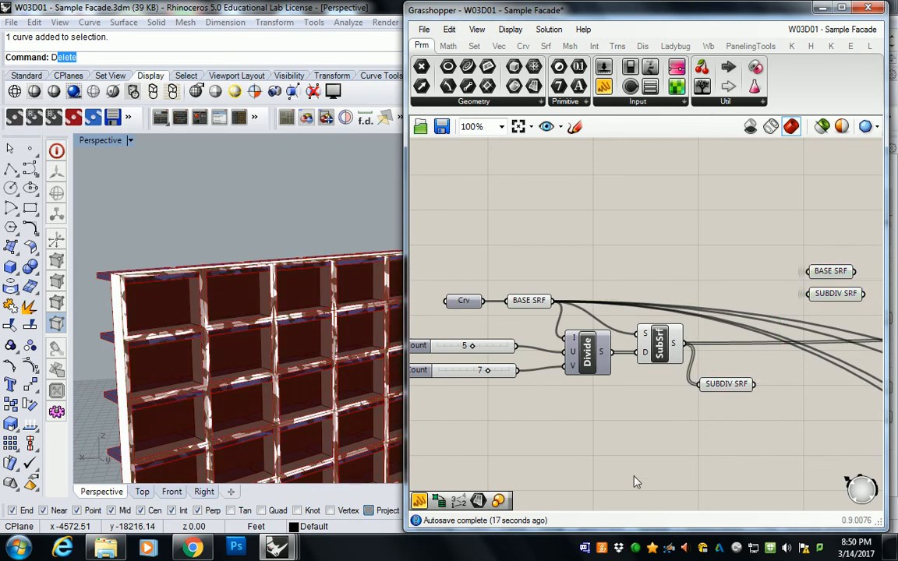
left_click(638, 550)
left_click(563, 433)
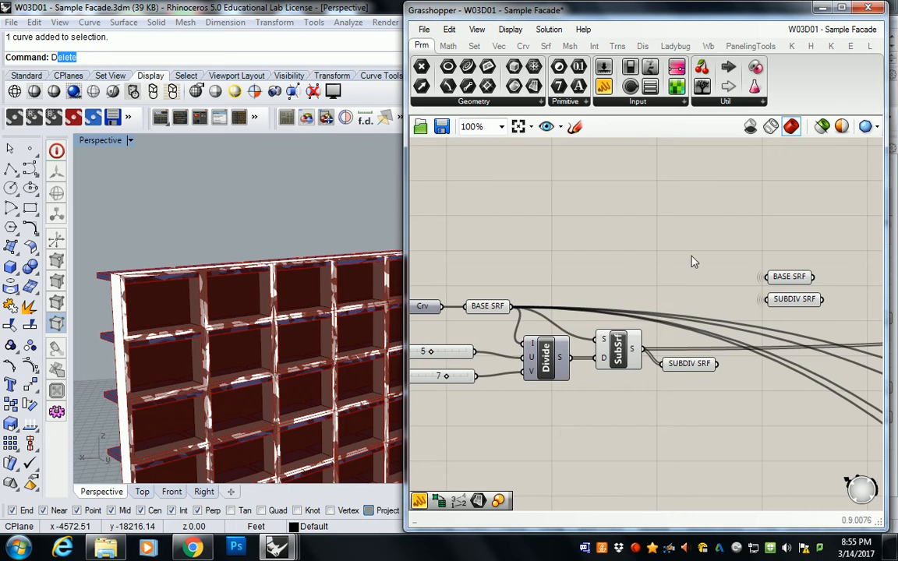
mouse_move(636, 351)
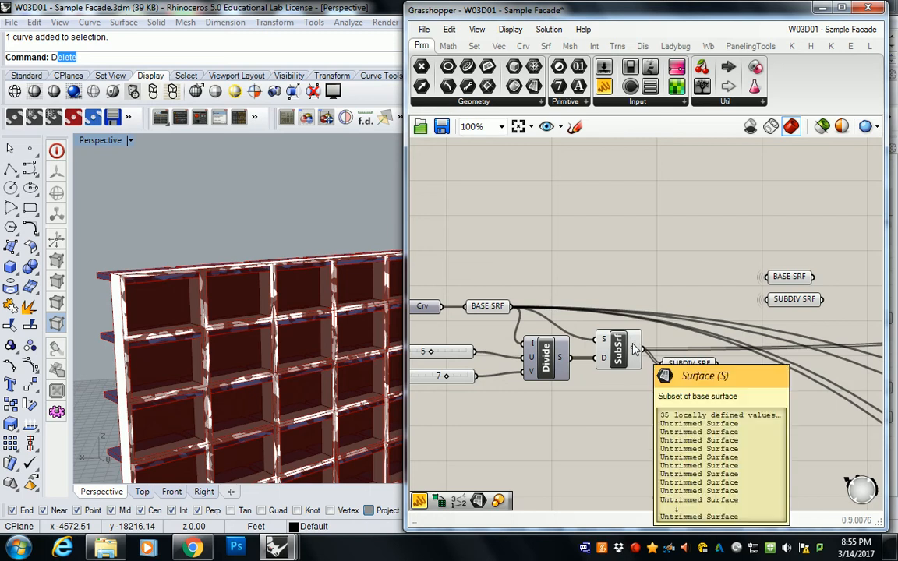
scroll(677, 345, "down", 3)
right_click_drag(743, 336, 664, 285)
scroll(552, 316, "up", 4)
left_click(594, 272)
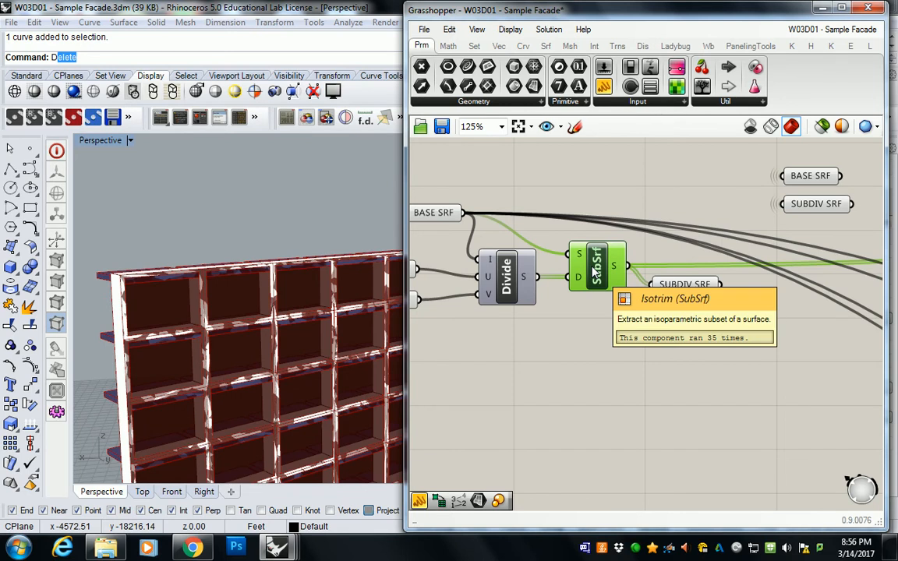
Step: Move the hidden-wire SUBDIV SRF parameter beside the downstream Isotrim component and feed that component's S input from it
left_click(822, 206)
right_click_drag(811, 242, 517, 315)
scroll(517, 316, "down", 4)
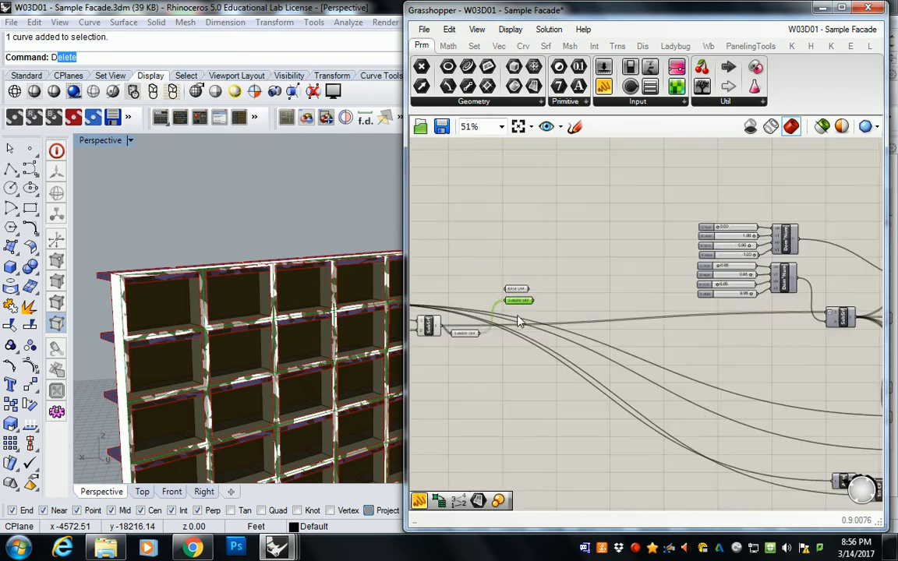
right_click_drag(581, 321, 496, 328)
left_click_drag(434, 314, 641, 329)
scroll(718, 324, "up", 5)
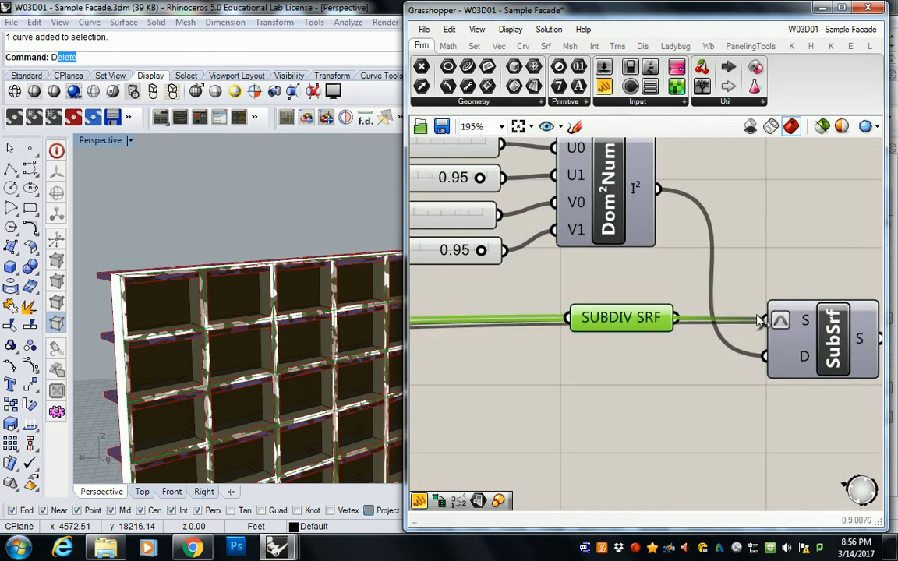
left_click(758, 285)
left_click_drag(637, 326, 641, 330)
mouse_move(641, 330)
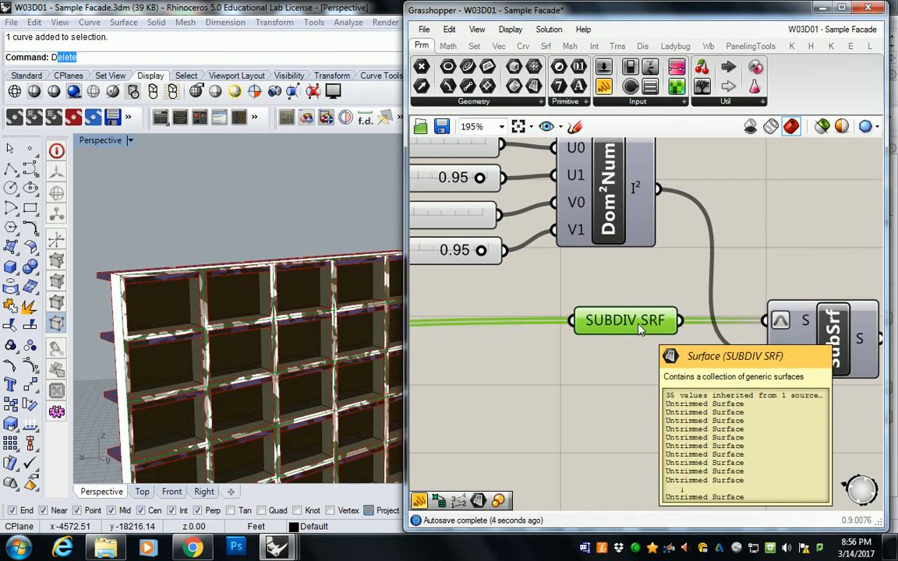
scroll(641, 330, "down", 8)
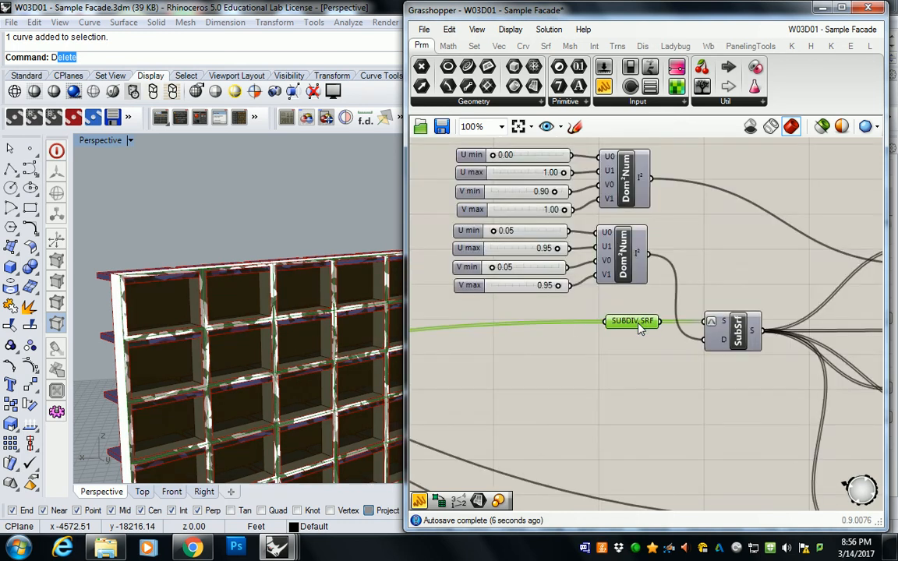
Step: Move the hidden-wire BASE SRF parameter beside the SDiff component and connect it to the A input
scroll(570, 348, "up", 4)
right_click_drag(569, 338, 811, 317)
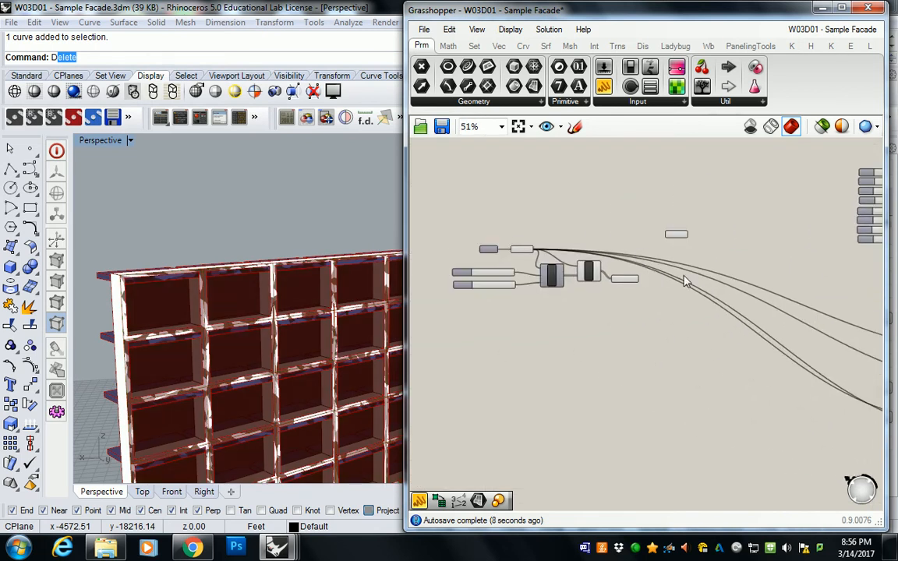
scroll(505, 256, "up", 2)
left_click(535, 248)
right_click_drag(724, 267, 467, 239)
scroll(497, 249, "down", 2)
right_click_drag(708, 317, 616, 283)
scroll(616, 290, "up", 1)
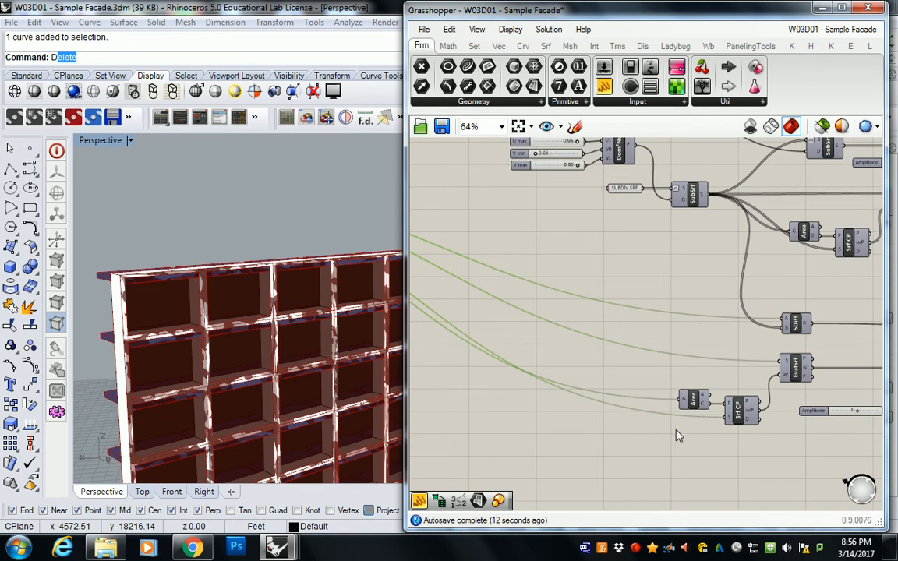
scroll(583, 331, "down", 3)
left_click_drag(533, 262, 731, 343)
scroll(778, 355, "up", 6)
left_click_drag(631, 308, 825, 316)
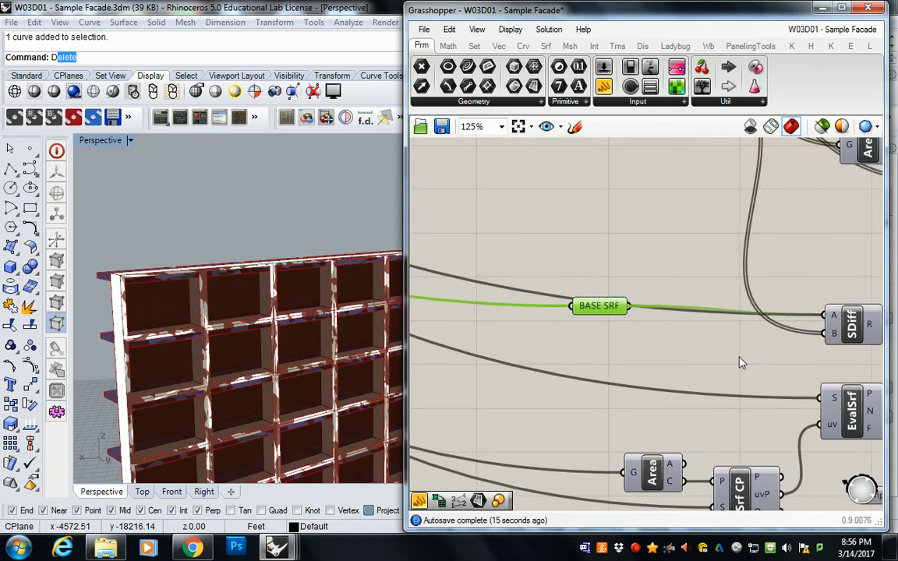
Step: Feed the S input of EvalSrf, the G input of Area and the S input of Srf CP from the relocated BASE SRF
right_click_drag(630, 333, 598, 296)
left_click_drag(575, 275, 786, 361)
left_click_drag(557, 279, 689, 470)
right_click_drag(554, 313, 616, 292)
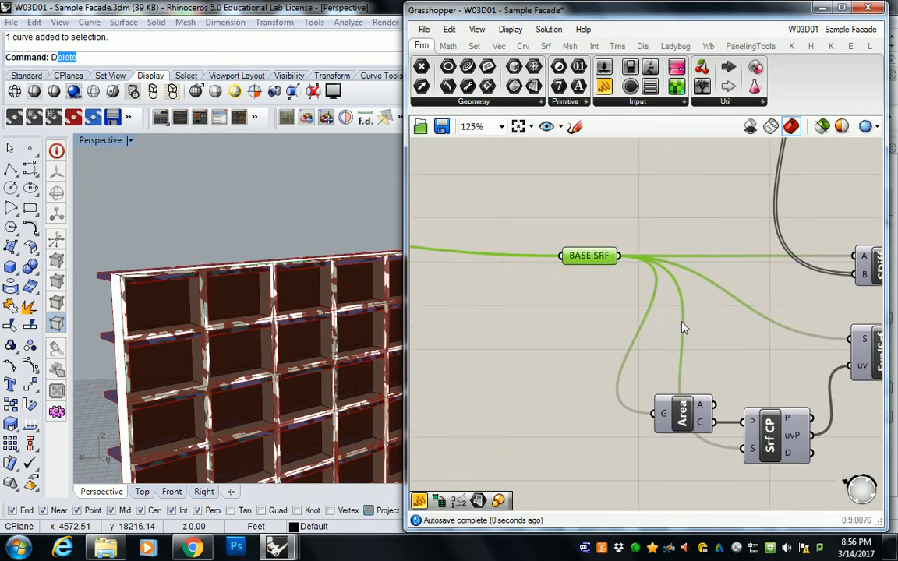
Step: Tidy the layout by lowering BASE SRF toward the Area component and shifting Area slightly upward
left_click_drag(600, 257, 569, 318)
left_click_drag(692, 418, 694, 384)
left_click_drag(567, 316, 539, 354)
left_click(539, 248)
Step: Select the relocated BASE SRF and SUBDIV SRF parameters to inspect their hidden source wires
scroll(540, 248, "down", 3)
right_click_drag(583, 276, 831, 444)
scroll(629, 293, "down", 3)
right_click_drag(629, 292, 646, 285)
scroll(660, 301, "up", 2)
left_click_drag(790, 425, 777, 266)
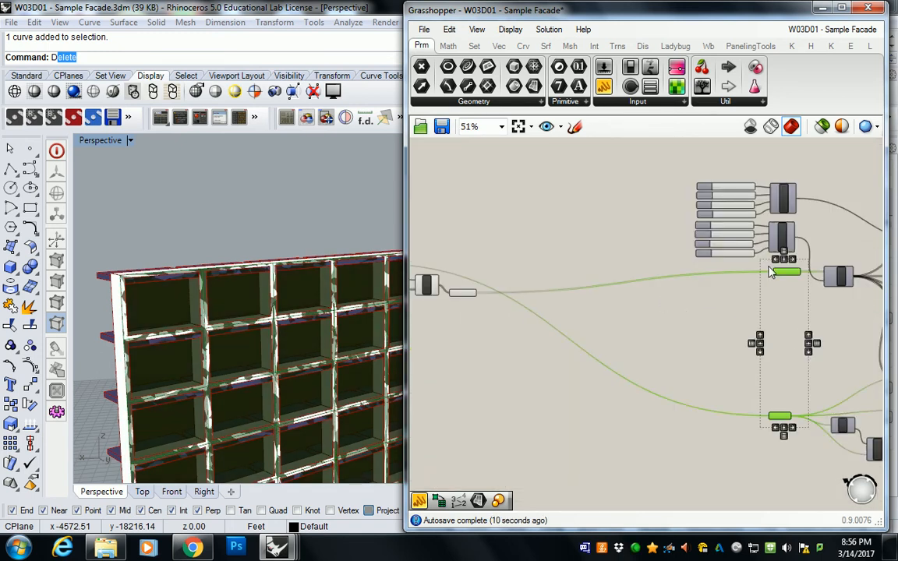
right_click_drag(584, 291, 665, 282)
Step: Widen the Grasshopper window and move the source cluster of curve, count sliders, Divide and Isotrim closer to the downstream components
left_click_drag(407, 304, 235, 301)
right_click_drag(460, 290, 515, 285)
scroll(515, 291, "down", 2)
left_click_drag(276, 207, 611, 310)
scroll(616, 311, "up", 2)
scroll(616, 311, "up", 2)
right_click_drag(620, 310, 690, 297)
left_click(600, 266)
Step: Inspect the hidden wires again by selecting both downstream surface parameters in the rearranged layout
left_click_drag(718, 485, 672, 206)
right_click_drag(662, 296, 605, 305)
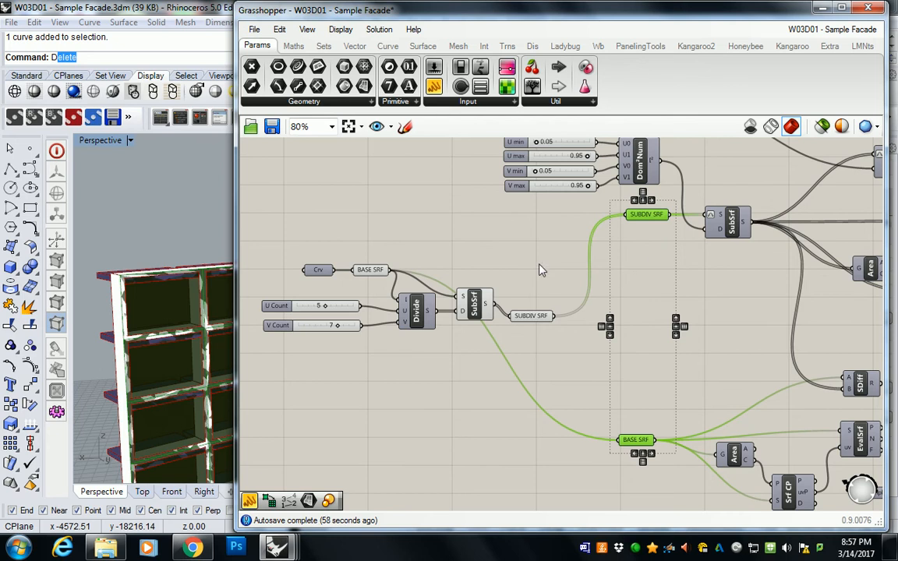
left_click(635, 551)
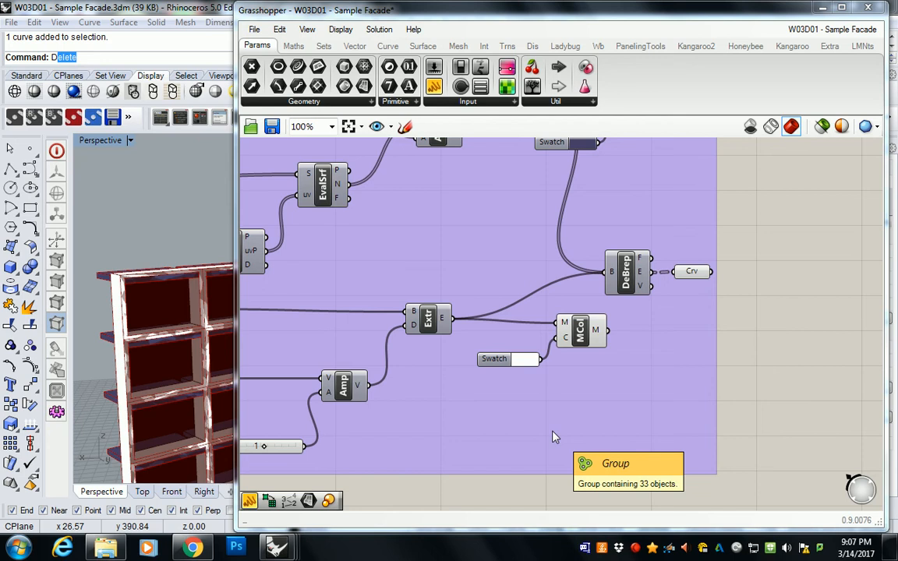
Step: Examine the stacked base-surface clusters with their grouped BASE SRF and SUBDIV SRF parameters and the purple facade group
left_click(507, 241)
scroll(507, 241, "down", 5)
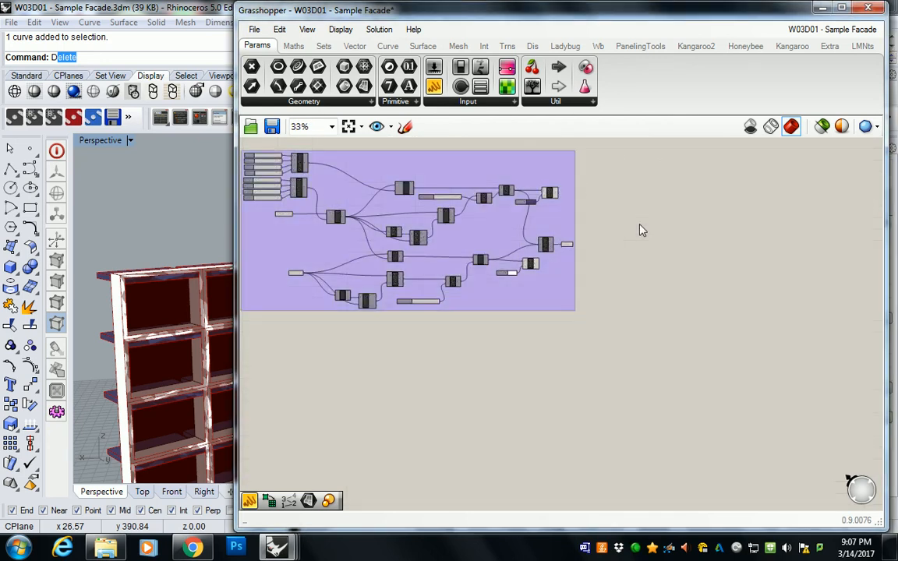
left_click(640, 225)
scroll(524, 224, "down", 4)
right_click_drag(519, 224, 566, 433)
scroll(490, 397, "up", 2)
right_click_drag(443, 224, 722, 373)
scroll(586, 268, "up", 5)
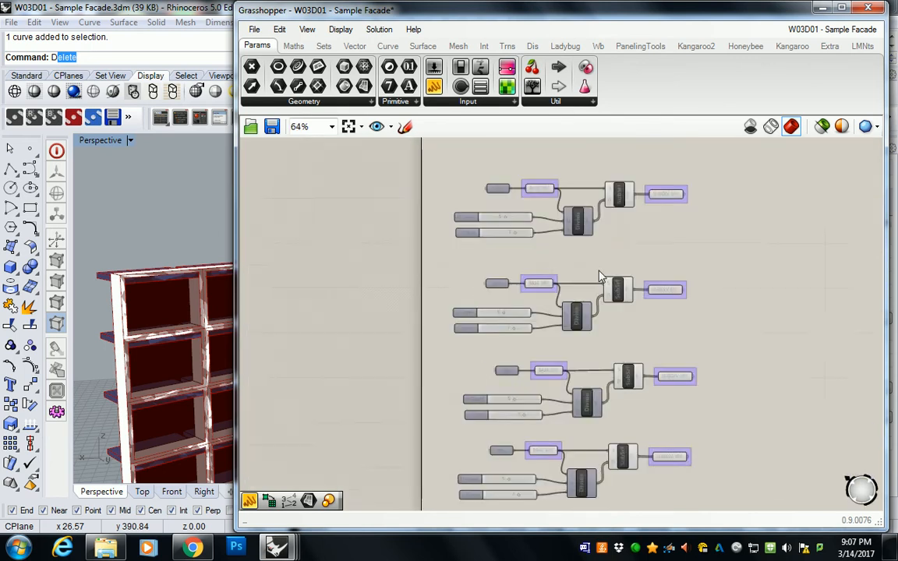
scroll(589, 273, "up", 2)
scroll(586, 401, "down", 3)
scroll(585, 321, "up", 3)
right_click_drag(579, 360, 586, 309)
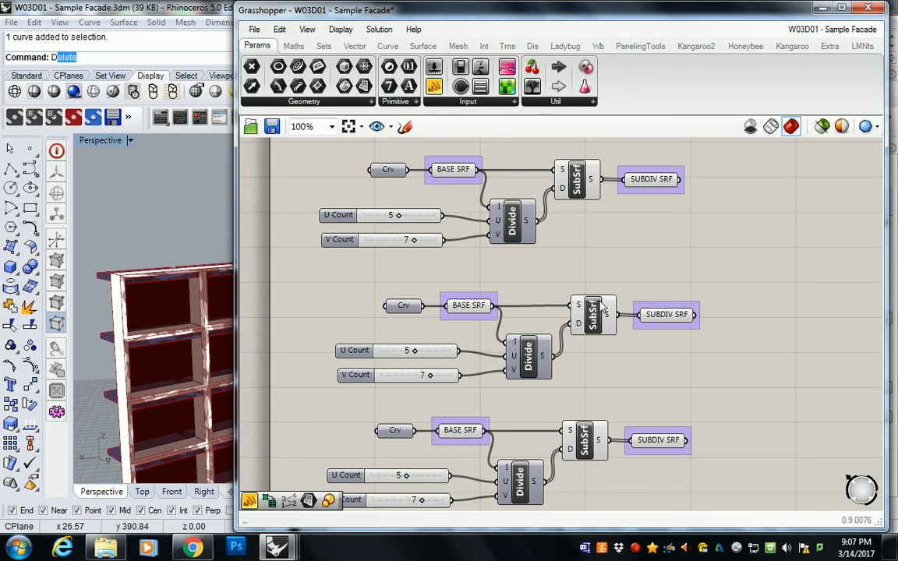
scroll(601, 306, "down", 5)
right_click_drag(726, 309, 346, 304)
scroll(501, 245, "up", 3)
right_click_drag(503, 248, 594, 260)
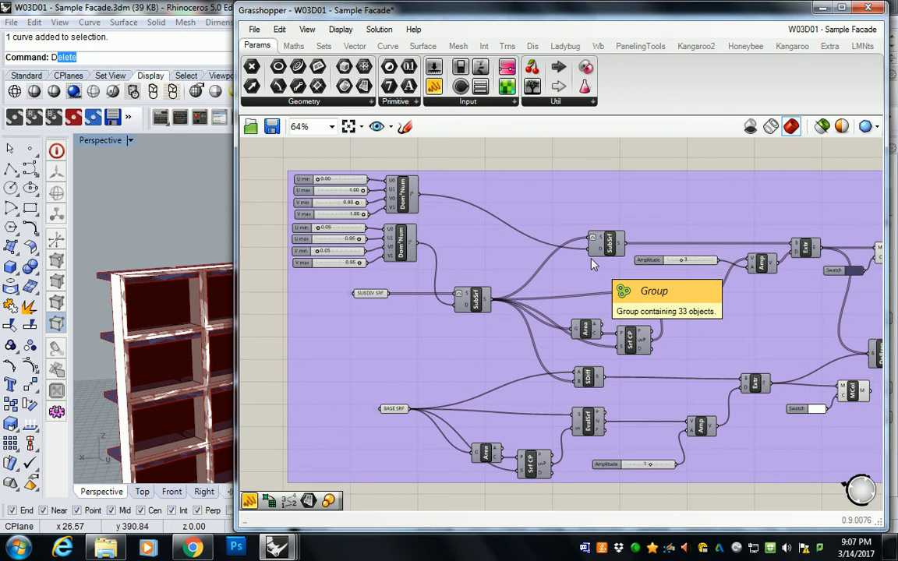
scroll(578, 248, "down", 3)
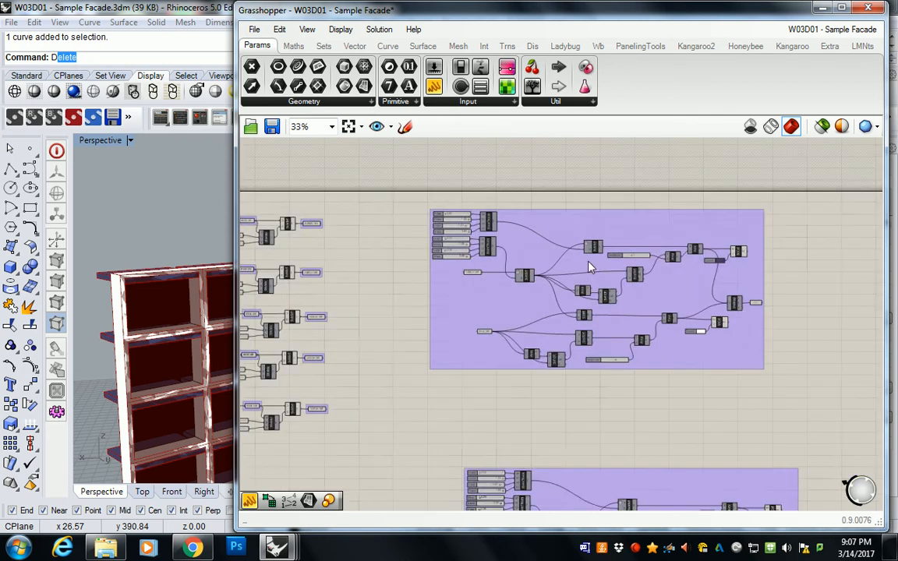
Step: Select the facade group at the bottom of the stack and paste a copy of it
right_click_drag(579, 468, 497, 254)
scroll(591, 476, "down", 2)
scroll(596, 436, "down", 3)
right_click_drag(633, 461, 571, 356)
left_click_drag(443, 349, 647, 442)
right_click_drag(648, 441, 554, 372)
key("ctrl+v")
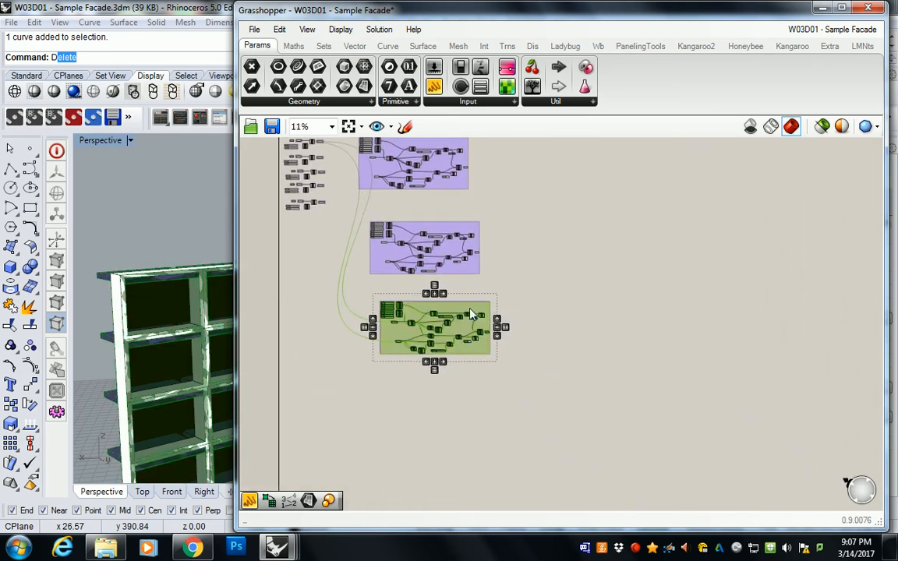
Step: Move the copied facade group far away from the stacked groups and base-surface clusters
left_click_drag(464, 308, 792, 402)
scroll(791, 401, "down", 3)
right_click_drag(790, 401, 402, 278)
scroll(402, 281, "up", 2)
left_click_drag(363, 290, 818, 388)
left_click(668, 322)
scroll(668, 320, "down", 2)
right_click_drag(668, 319, 722, 326)
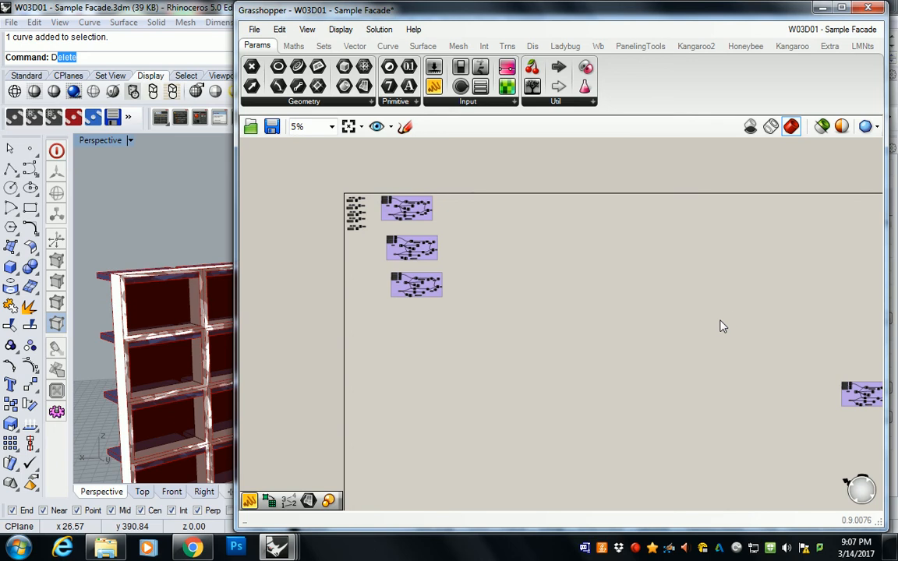
right_click_drag(723, 326, 547, 287)
scroll(698, 374, "up", 8)
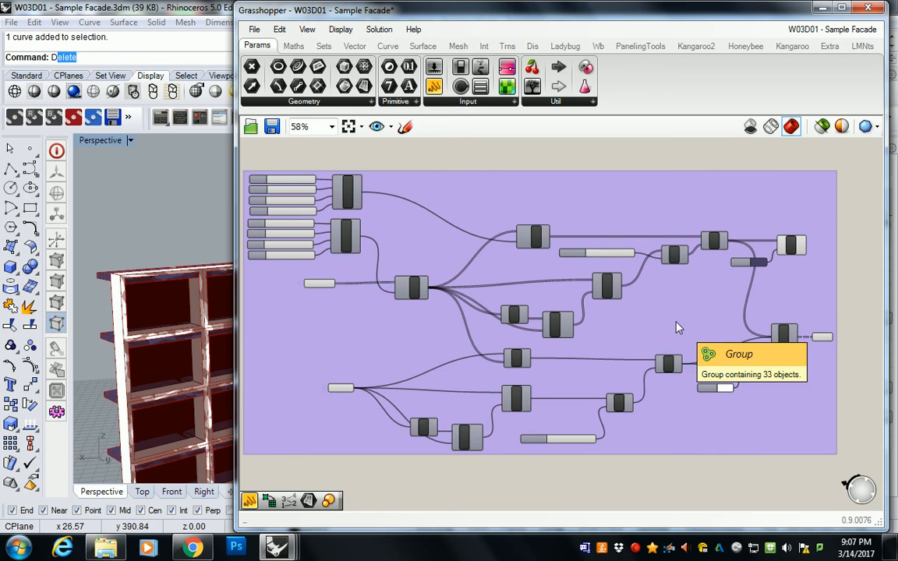
Step: Add a Jump object just above the distant facade group
left_click(588, 102)
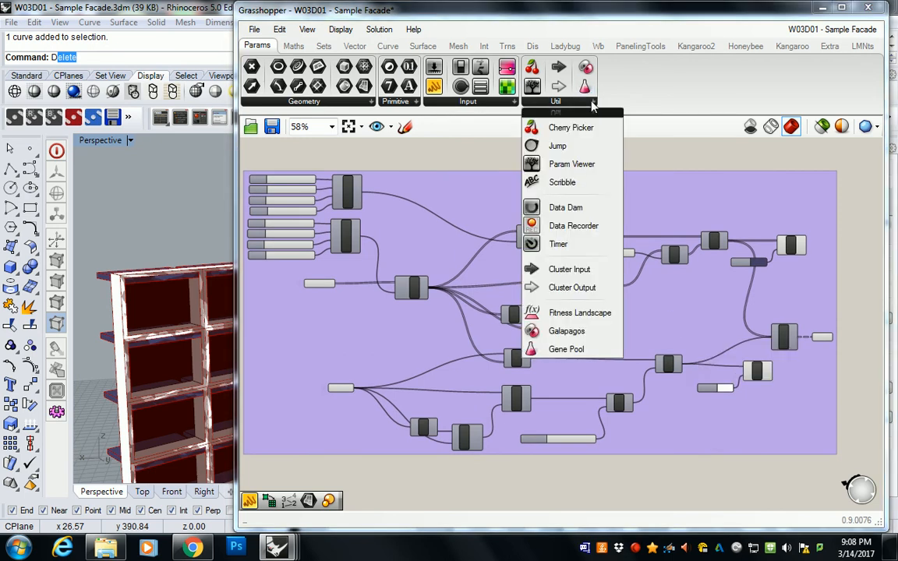
left_click(509, 104)
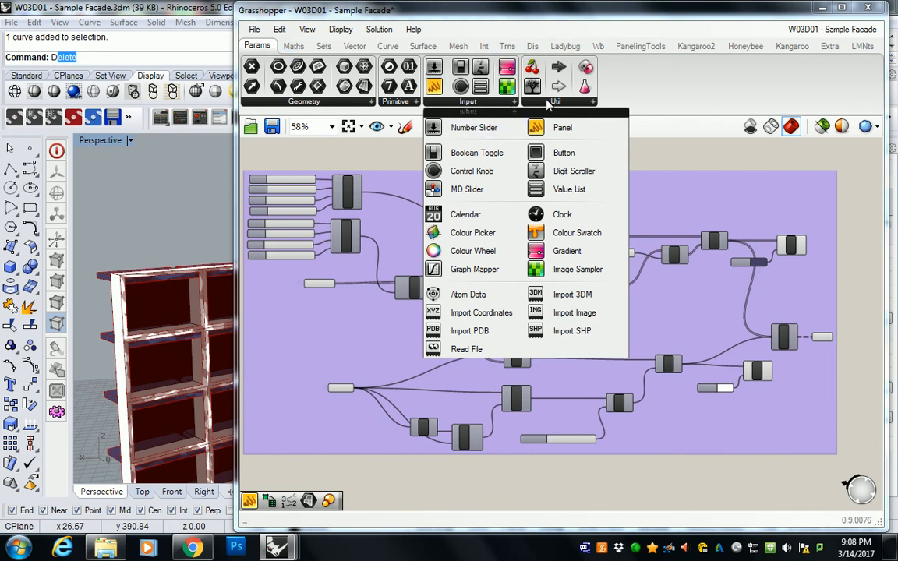
double_click(696, 167)
type("JUMP")
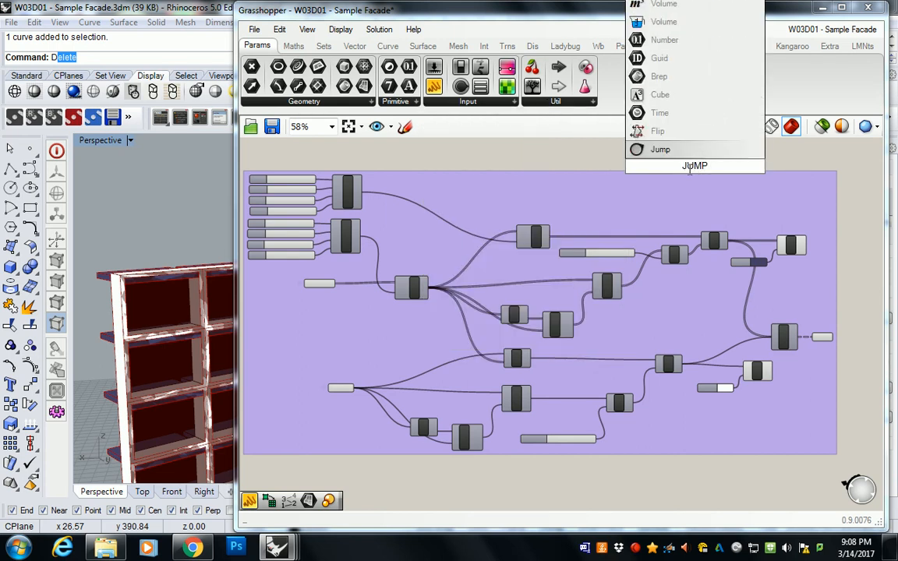
key("Return")
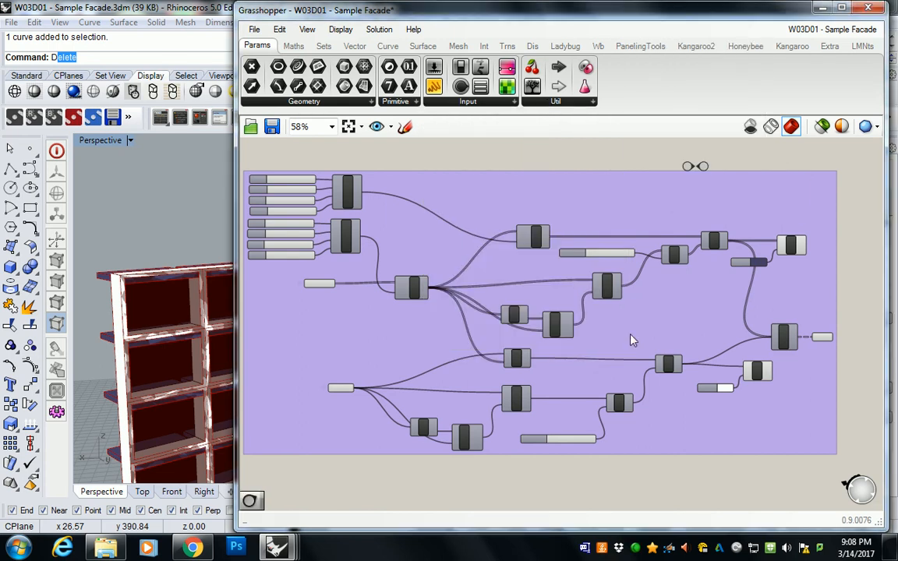
Step: Place one end of the Jump inside the distant facade group, below its sliders and near the subdivided surface parameter
double_click(702, 167)
left_click_drag(706, 184, 351, 241)
right_click_drag(351, 241, 568, 238)
scroll(568, 238, "down", 3)
left_click_drag(568, 238, 357, 298)
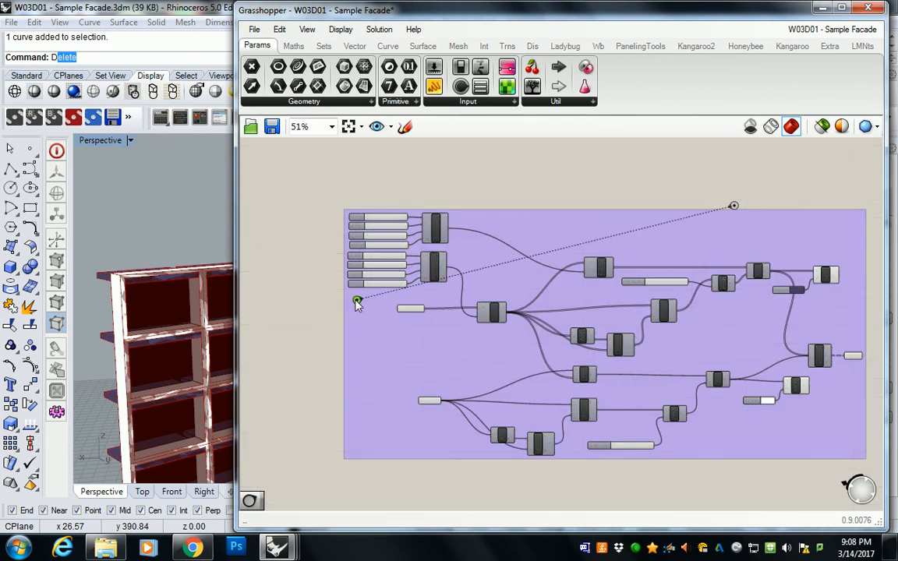
Step: Carry the Jump's other end across the canvas to just below the lowest base-surface cluster
left_click_drag(734, 209, 291, 176)
scroll(291, 177, "down", 5)
right_click_drag(355, 143, 797, 322)
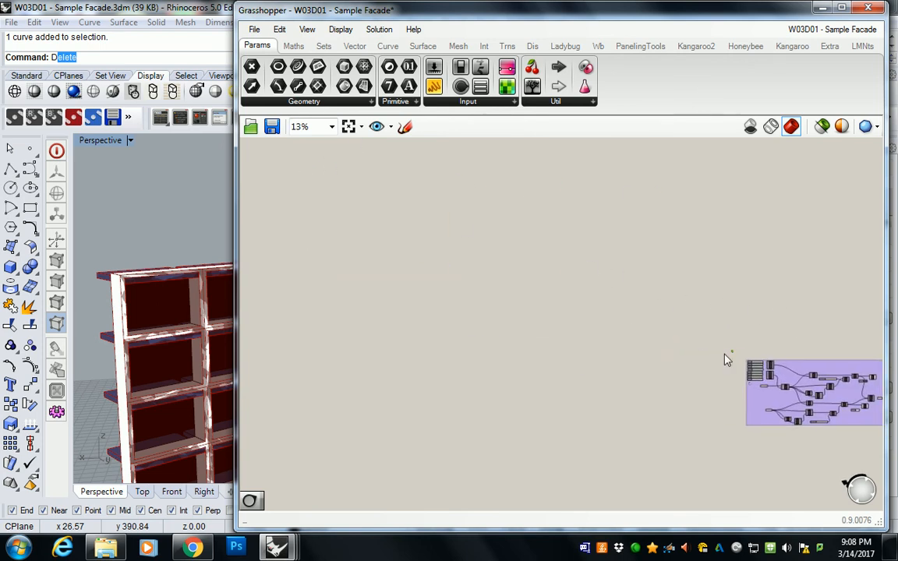
scroll(443, 259, "down", 4)
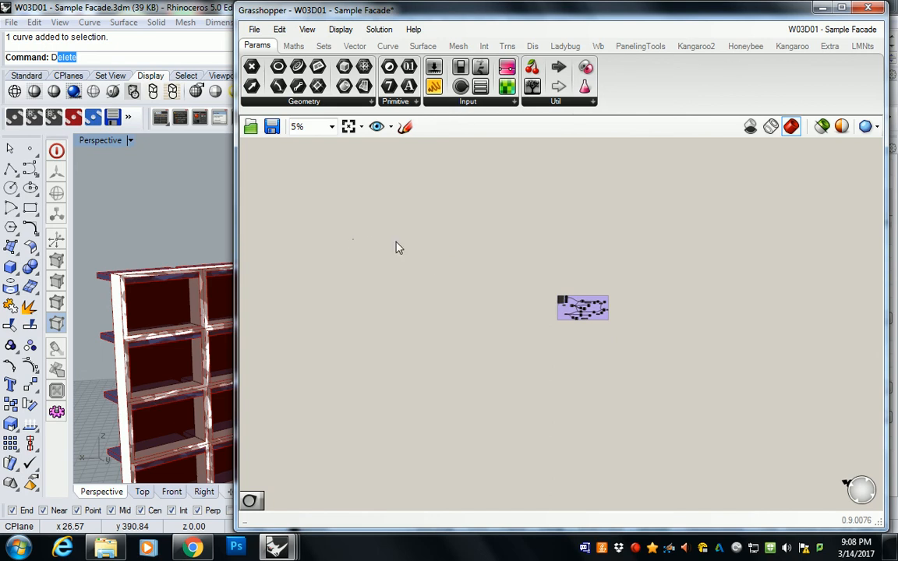
right_click_drag(397, 247, 621, 326)
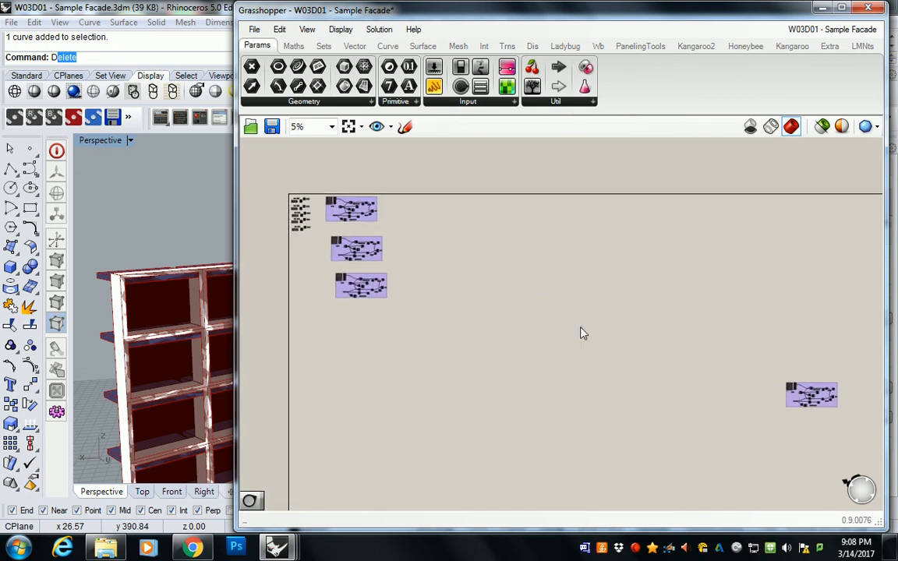
left_click_drag(582, 331, 477, 319)
scroll(577, 327, "up", 4)
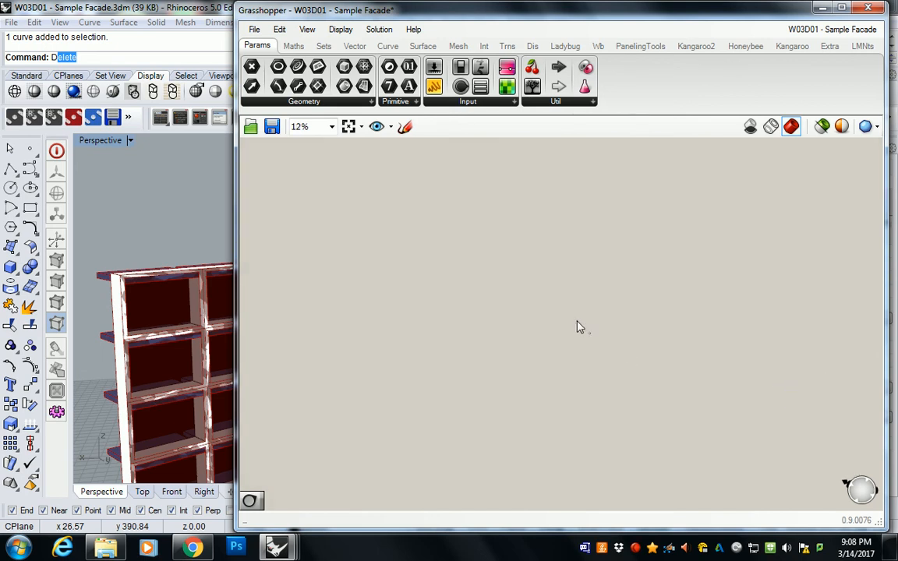
scroll(529, 337, "down", 4)
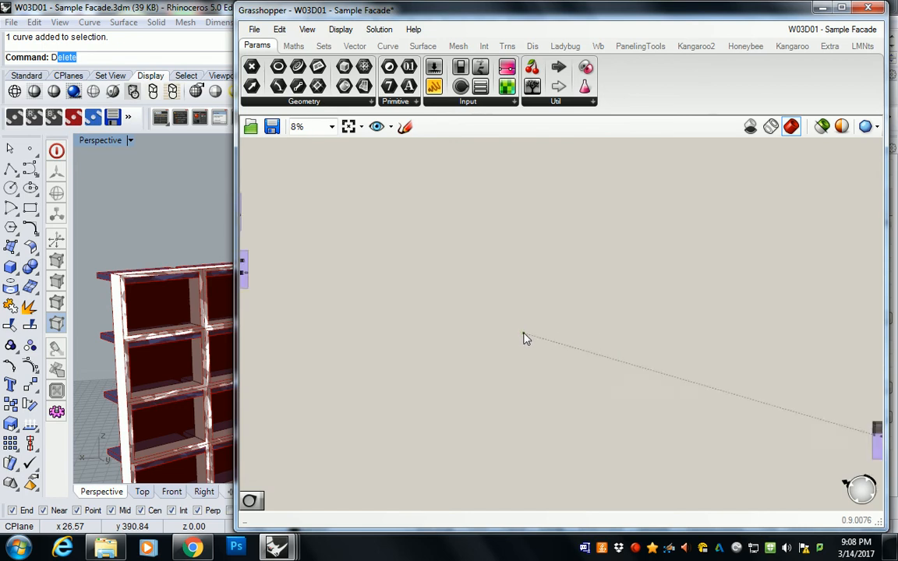
right_click_drag(363, 259, 556, 317)
scroll(602, 344, "up", 4)
left_click_drag(636, 380, 272, 260)
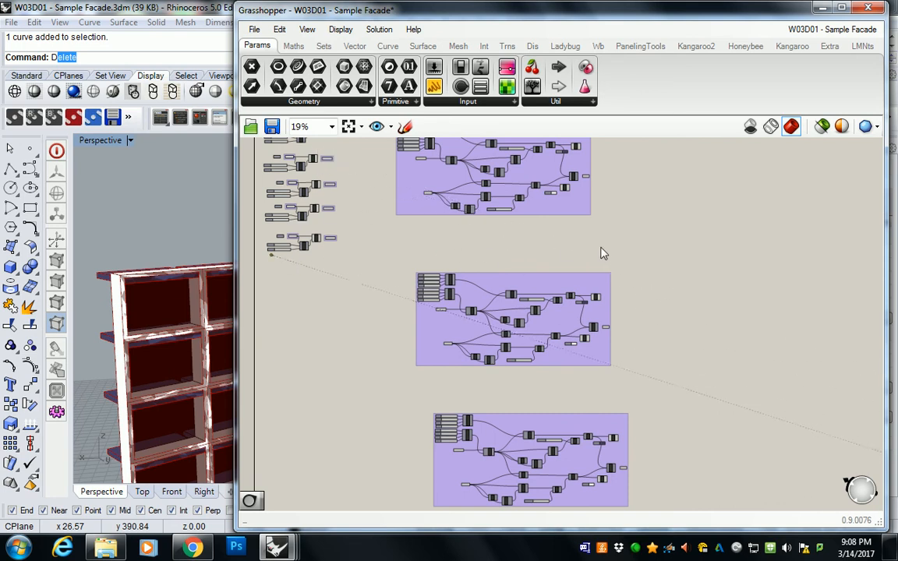
Step: Reposition that Jump end beside the SUBDIV SRF parameter of one of the upper base-surface clusters
scroll(521, 315, "down", 1)
scroll(521, 315, "up", 4)
right_click_drag(513, 396, 443, 224)
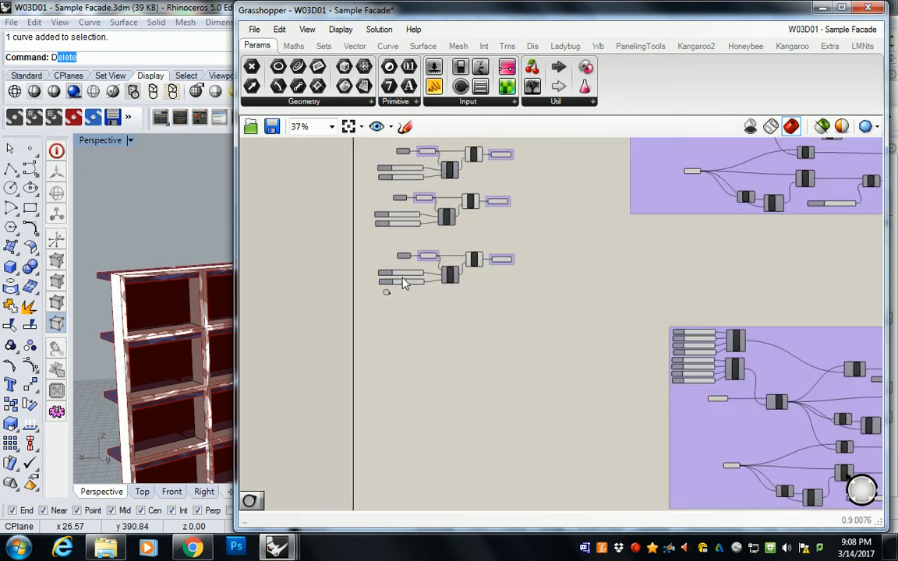
scroll(399, 248, "up", 5)
right_click_drag(450, 299, 442, 358)
left_click(376, 418)
left_click_drag(376, 419, 738, 208, "shift")
right_click_drag(741, 206, 656, 438)
left_click_drag(656, 438, 601, 193, "shift")
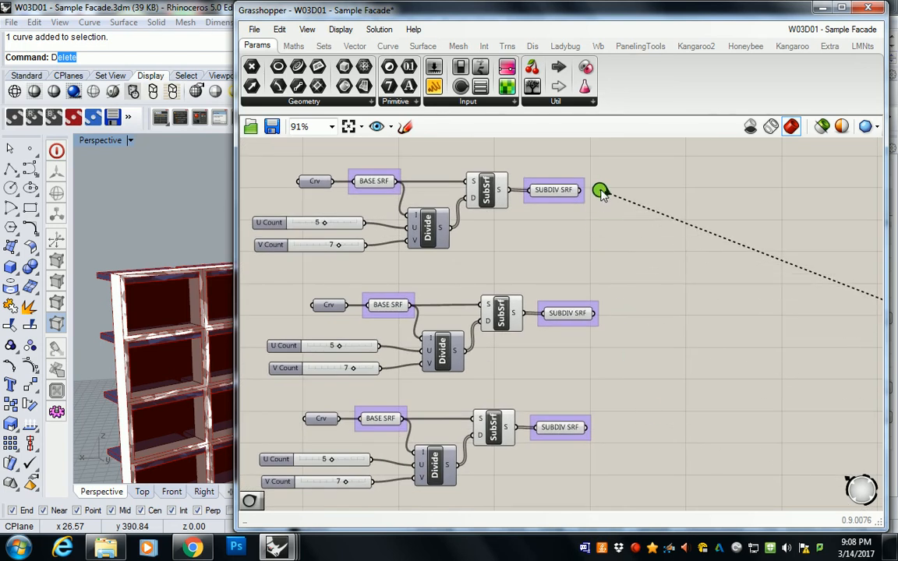
Step: Test the Jump by going back and forth between the SUBDIV SRF cluster and the distant facade group
scroll(601, 193, "down", 3)
right_click_drag(602, 193, 565, 258)
scroll(569, 258, "up", 3)
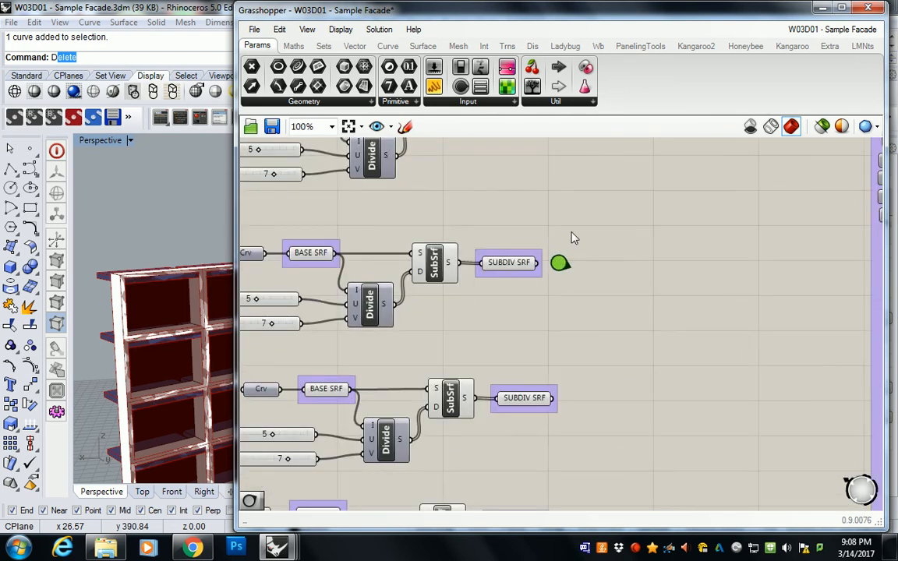
left_click(571, 241)
scroll(565, 254, "up", 1)
double_click(562, 265)
double_click(563, 267)
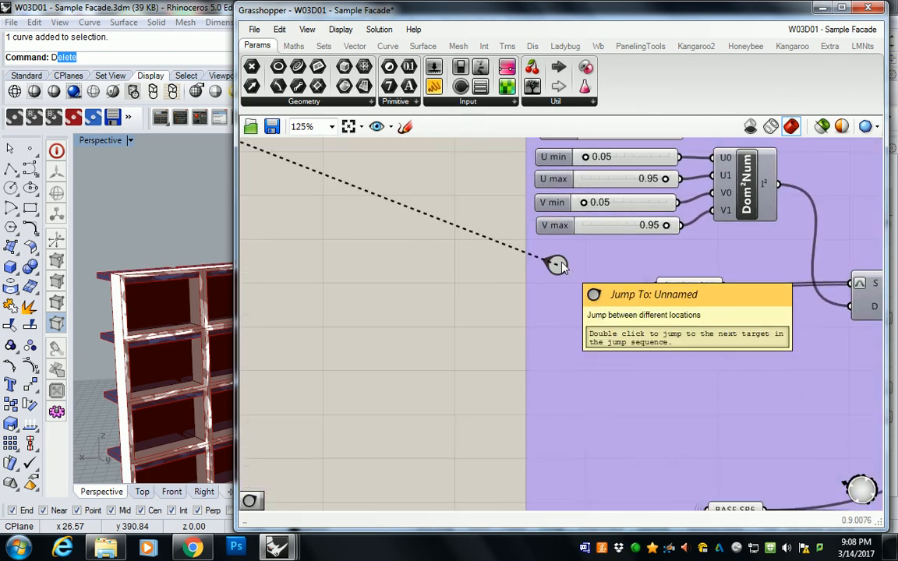
double_click(562, 267)
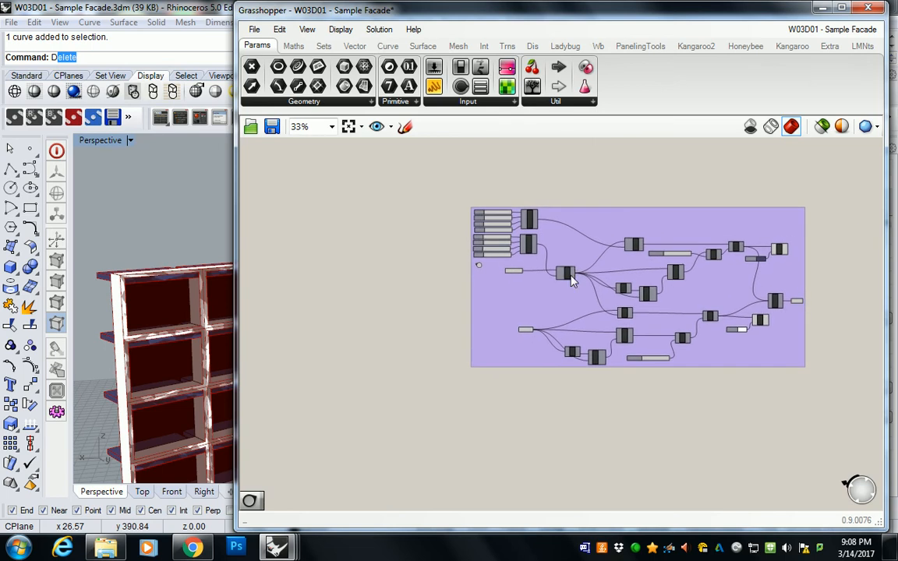
Step: Inspect the distant facade group and return through its Jump object to the base-surface cluster
mouse_move(675, 253)
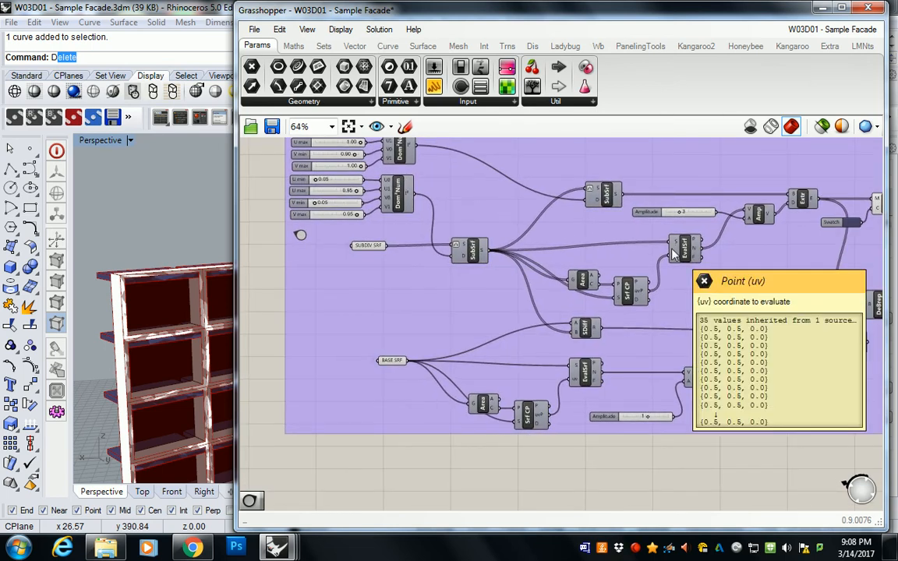
scroll(295, 236, "up", 5)
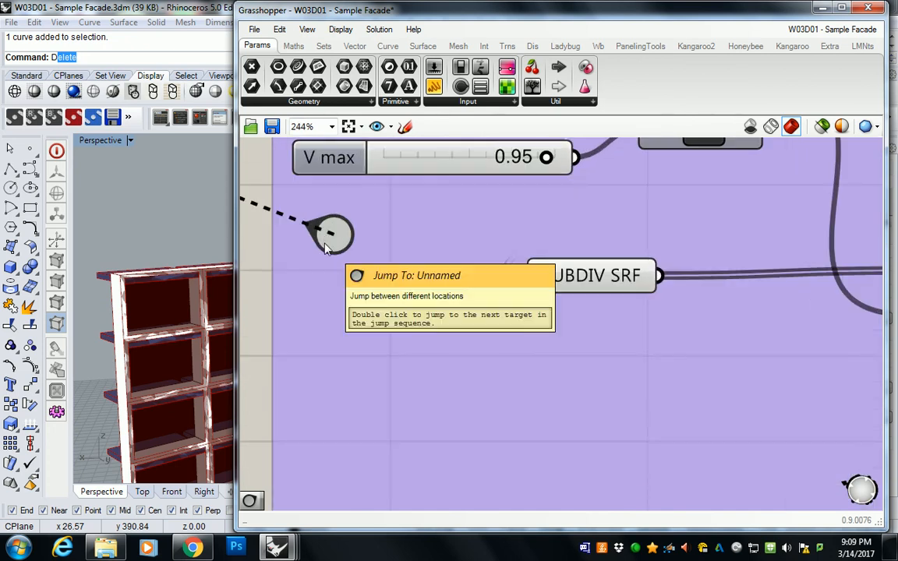
double_click(336, 234)
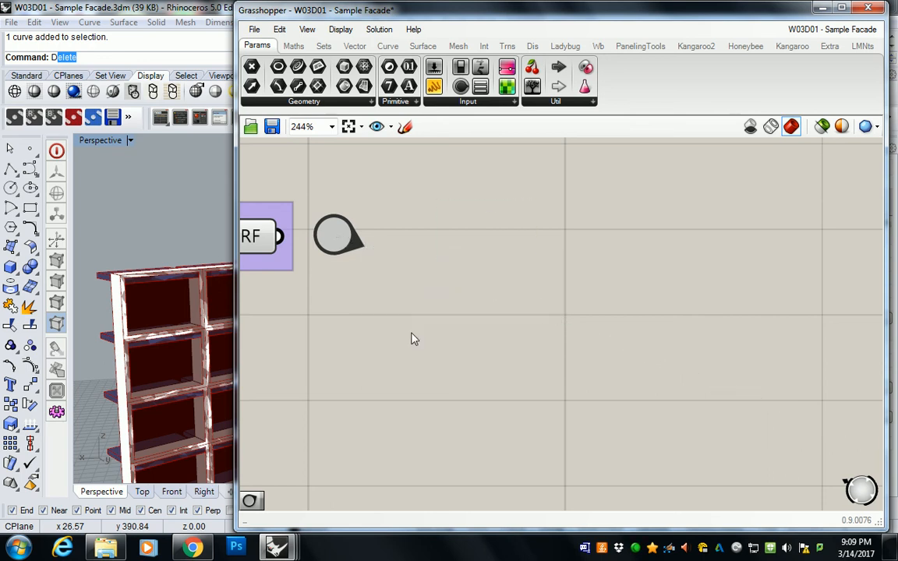
Step: Delete the extra facade groups, keeping only the uppermost one beside the base-surface clusters
scroll(483, 257, "down", 3)
scroll(403, 245, "down", 5)
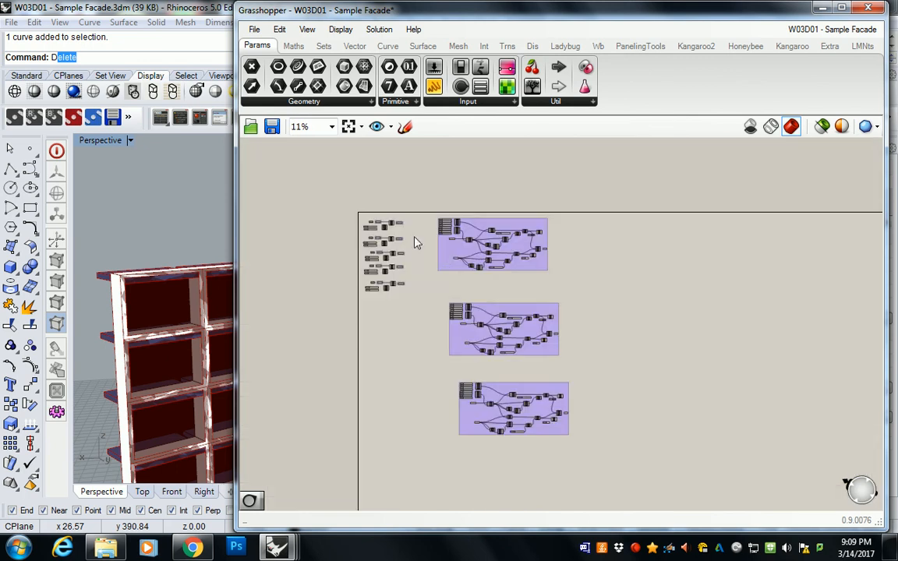
left_click_drag(876, 437, 341, 238)
scroll(342, 238, "up", 5)
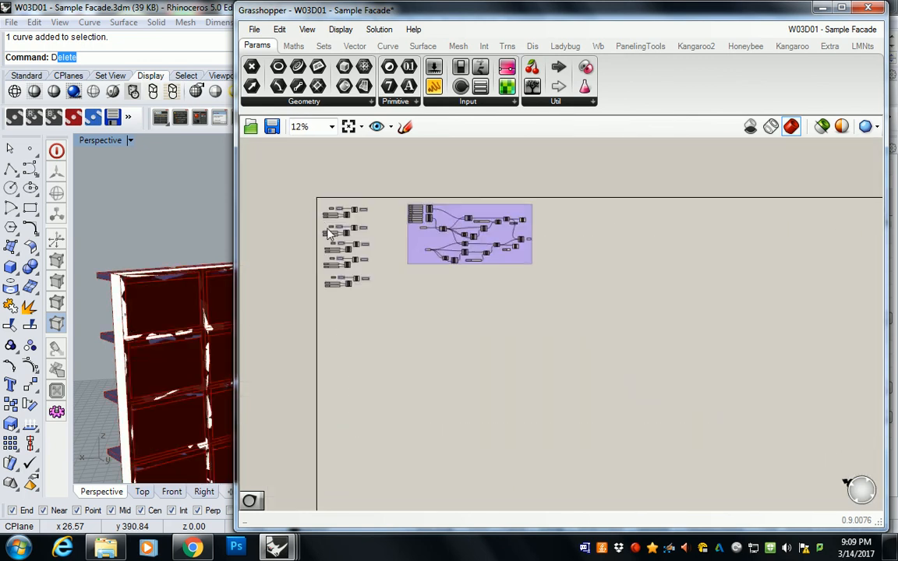
Step: Delete the four duplicate base-surface clusters below the first one
left_click_drag(511, 446, 310, 234)
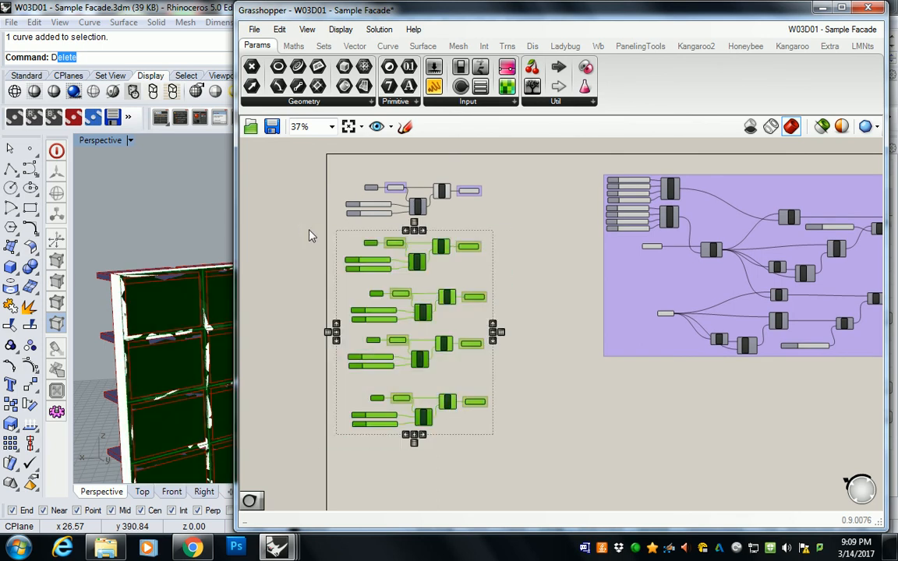
key("Delete")
right_click_drag(476, 205, 441, 266)
scroll(377, 236, "up", 4)
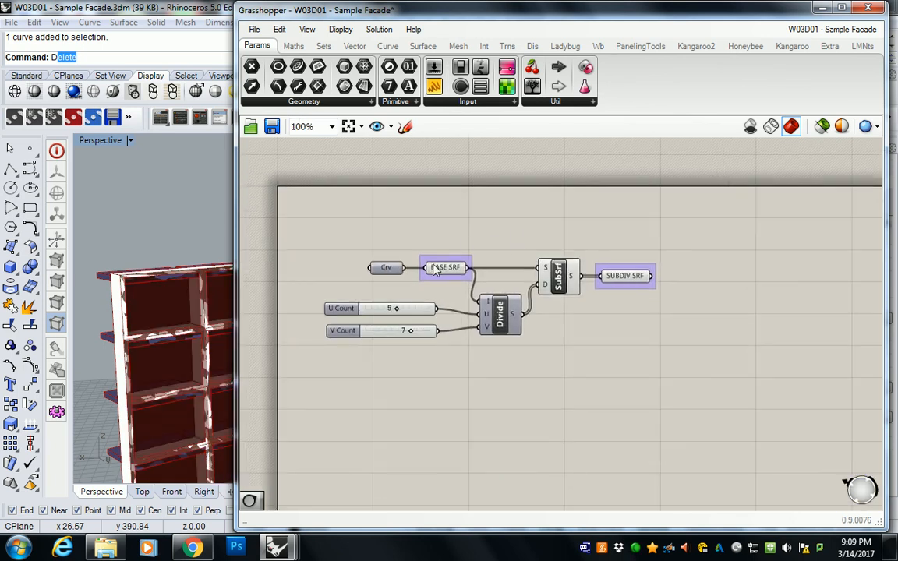
Step: Examine the remaining facade group and reveal the hidden wires feeding its SUBDIV SRF and BASE SRF parameters
scroll(705, 277, "down", 2)
right_click_drag(732, 281, 366, 256)
right_click_drag(708, 274, 348, 234)
scroll(449, 236, "down", 1)
scroll(451, 241, "down", 2)
right_click_drag(557, 232, 685, 236)
scroll(496, 324, "up", 4)
right_click_drag(496, 324, 536, 289)
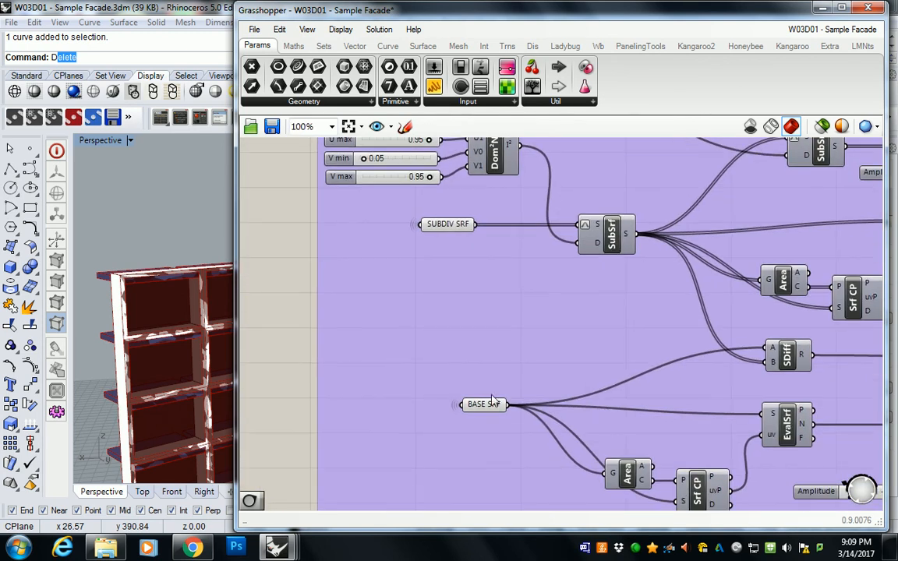
scroll(499, 384, "down", 1)
left_click_drag(460, 431, 384, 217)
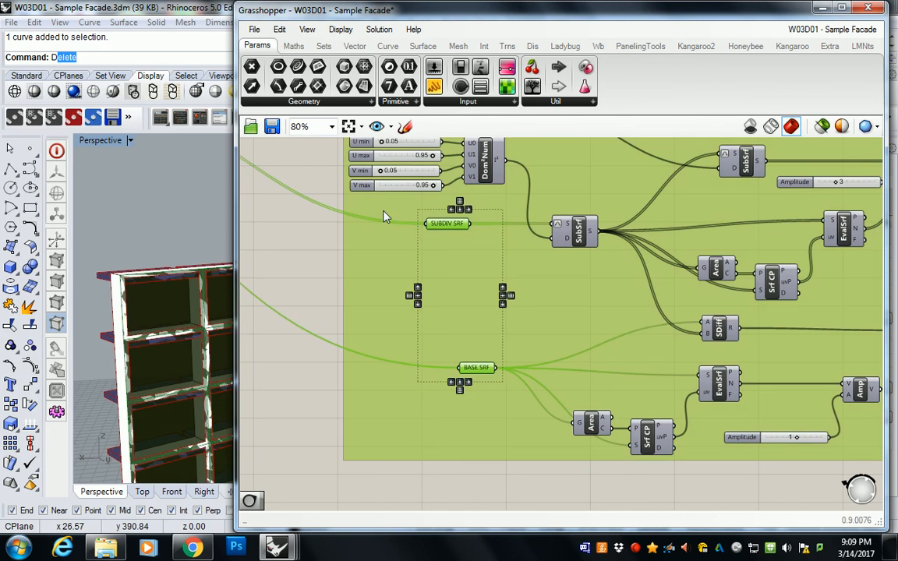
left_click(280, 254)
scroll(305, 249, "down", 3)
right_click_drag(339, 248, 380, 273)
scroll(394, 273, "up", 2)
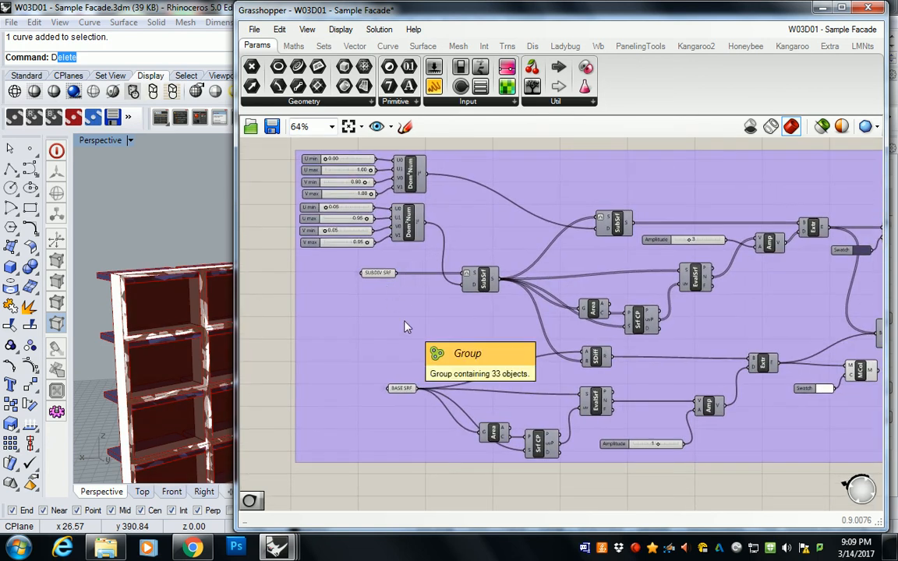